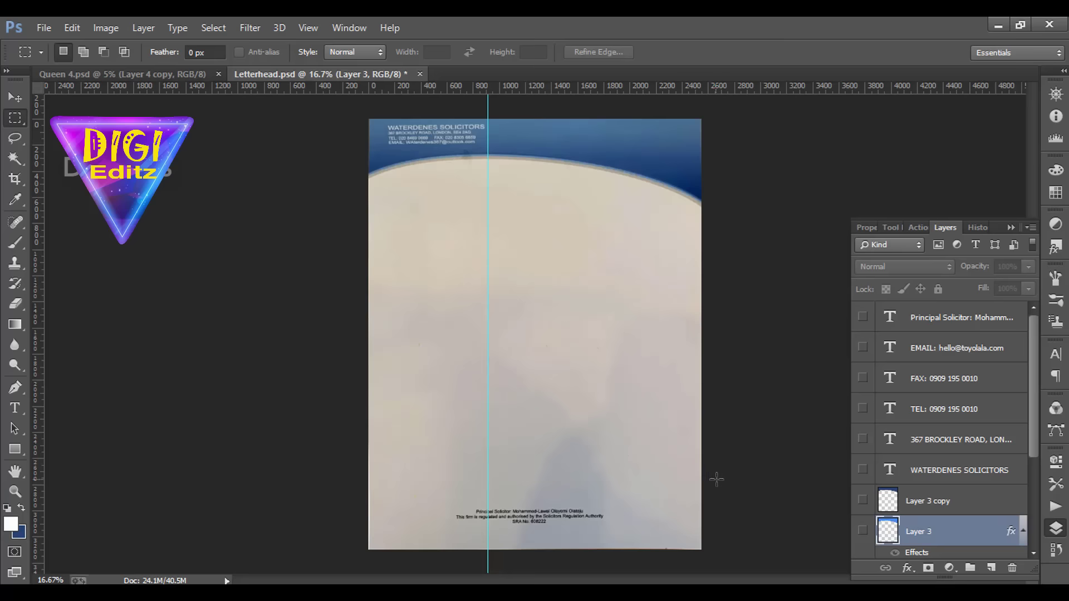
# Create a new 8.5 by 11 inch document at 300 pixels/inch in 8-bit RGB with a white background.
pyautogui.scroll(-5, 910, 482)
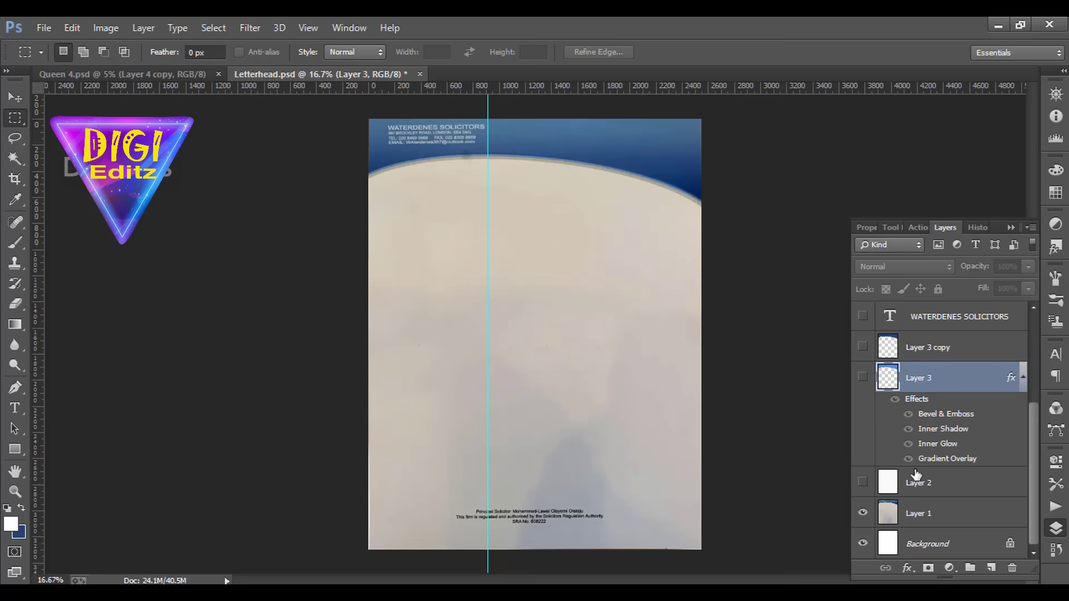
pyautogui.scroll(3, 917, 474)
pyautogui.click(50, 28)
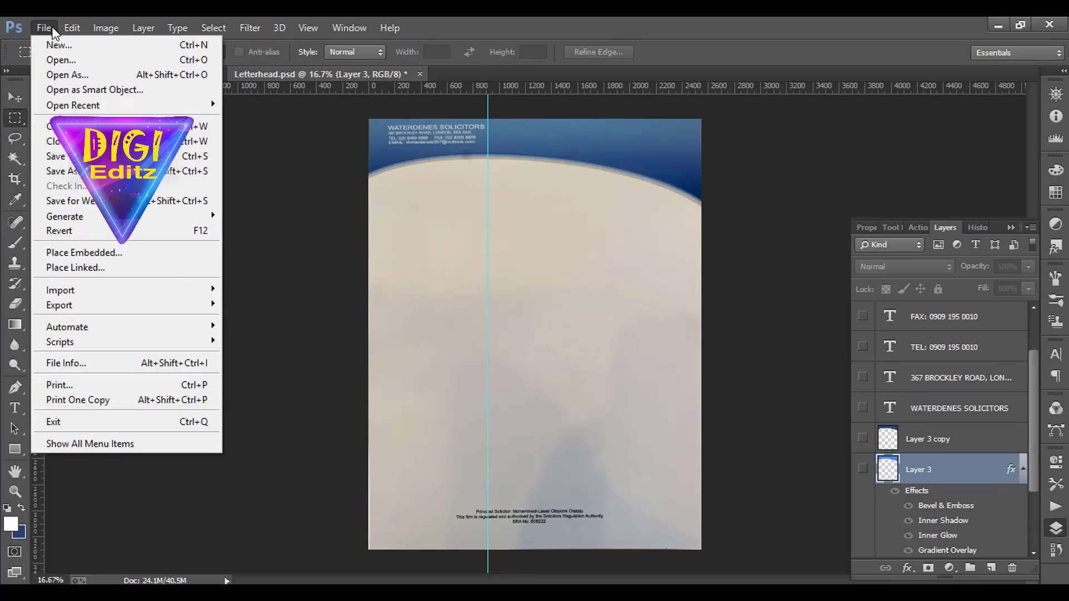
pyautogui.click(85, 48)
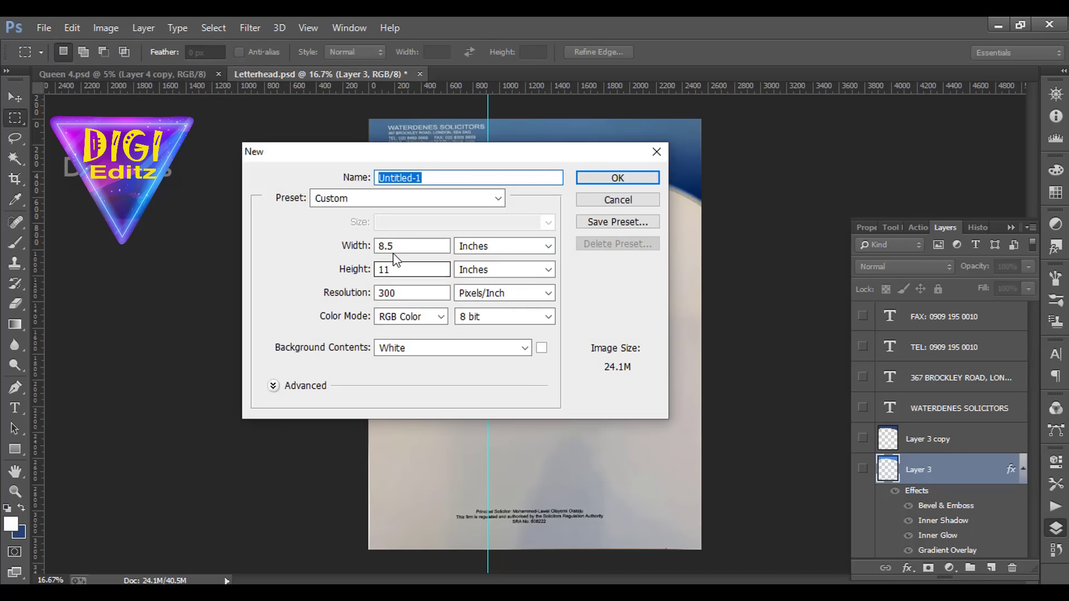
pyautogui.moveTo(400, 246); pyautogui.dragTo(297, 239)
pyautogui.moveTo(390, 269); pyautogui.dragTo(302, 284)
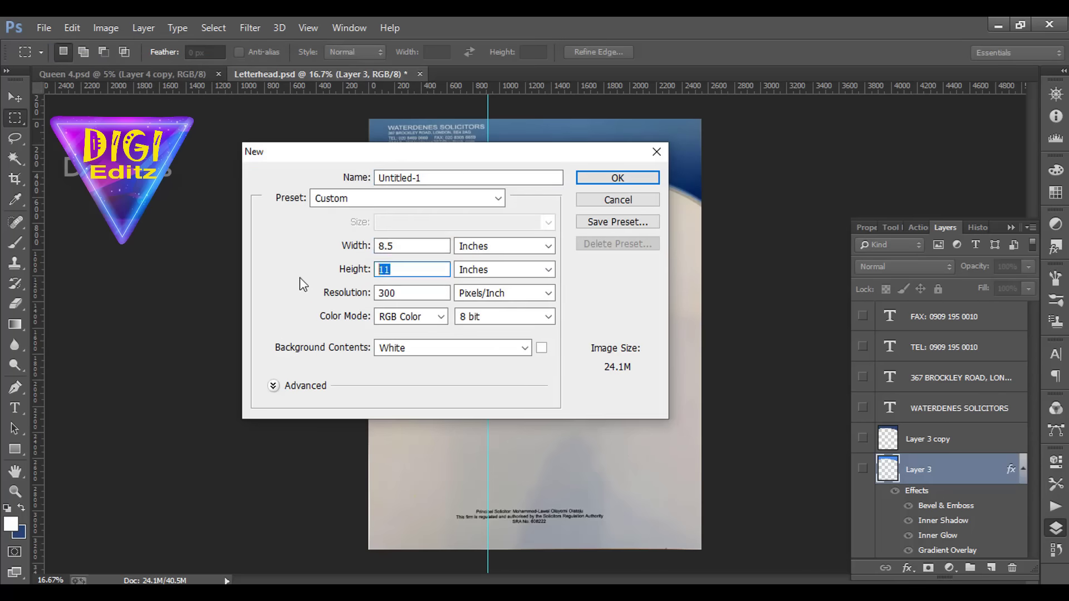
pyautogui.moveTo(406, 296); pyautogui.dragTo(253, 304)
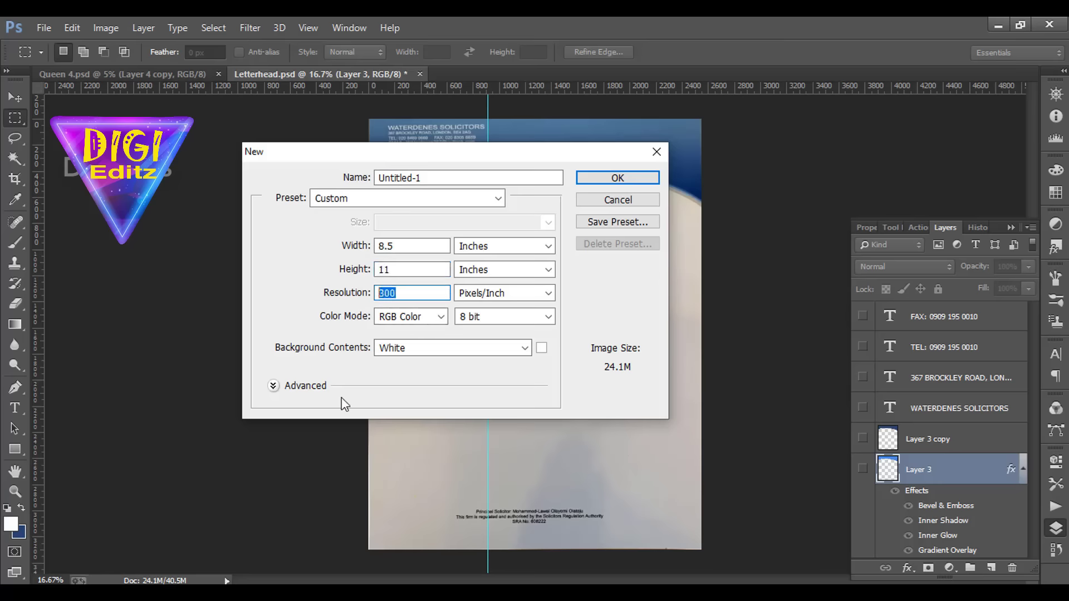
pyautogui.click(603, 184)
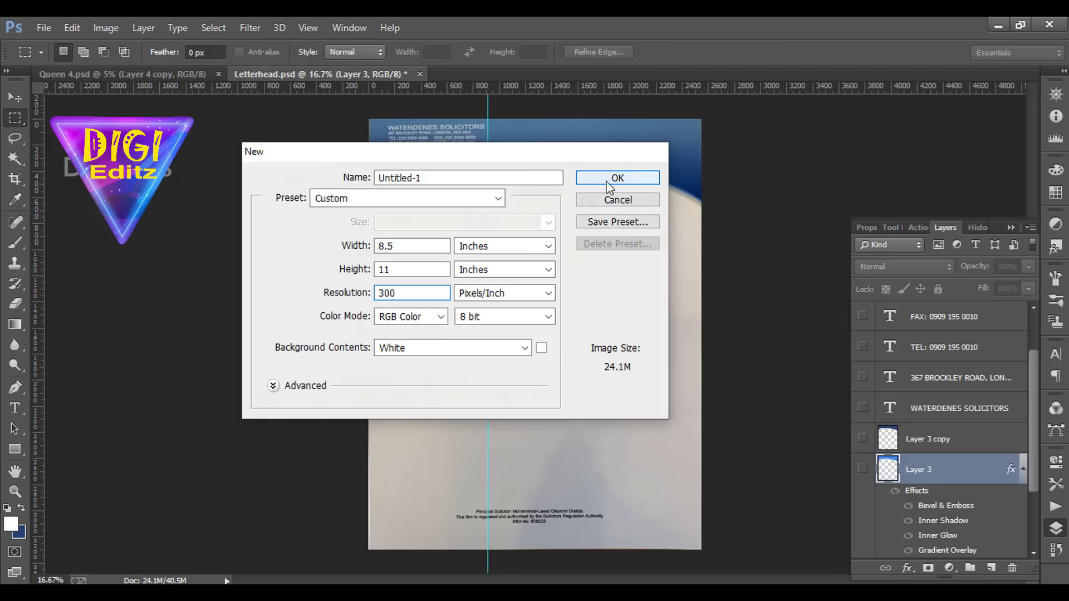
# Fill a full-width band about 1000 px high across the page top with the dark blue background colour on a new layer.
pyautogui.moveTo(228, 90); pyautogui.dragTo(637, 155)
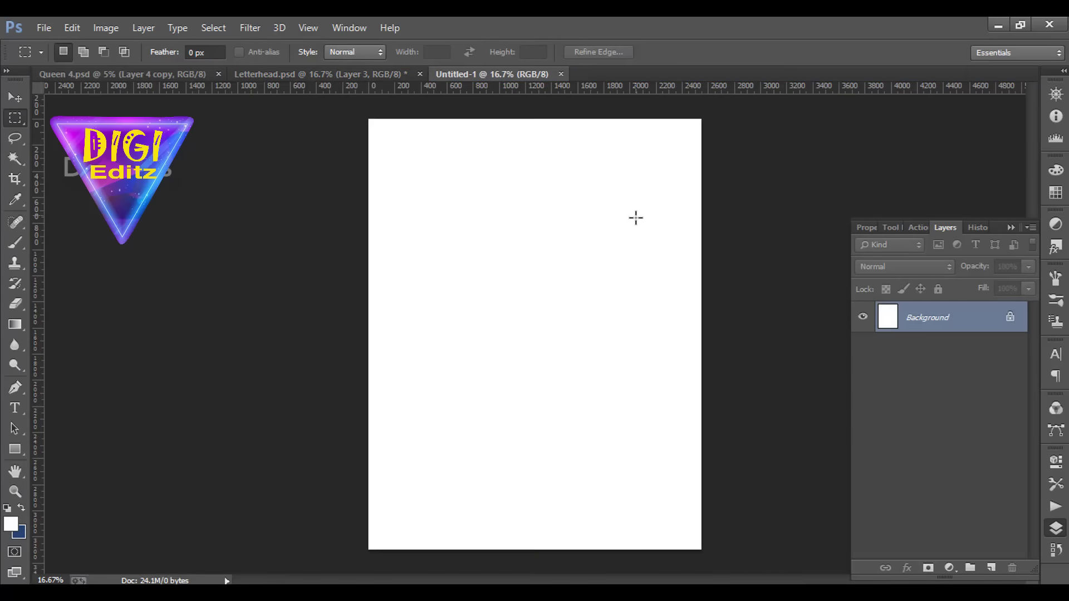
pyautogui.moveTo(368, 119); pyautogui.dragTo(705, 250)
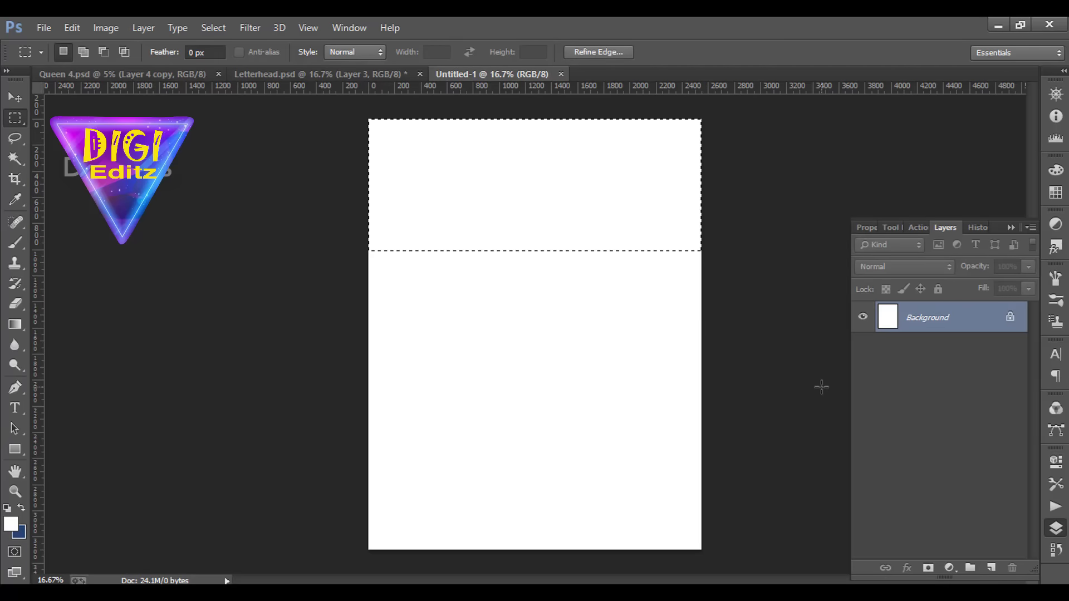
pyautogui.hotkey('ctrl', 'BackSpace')
pyautogui.hotkey('ctrl', 'z')
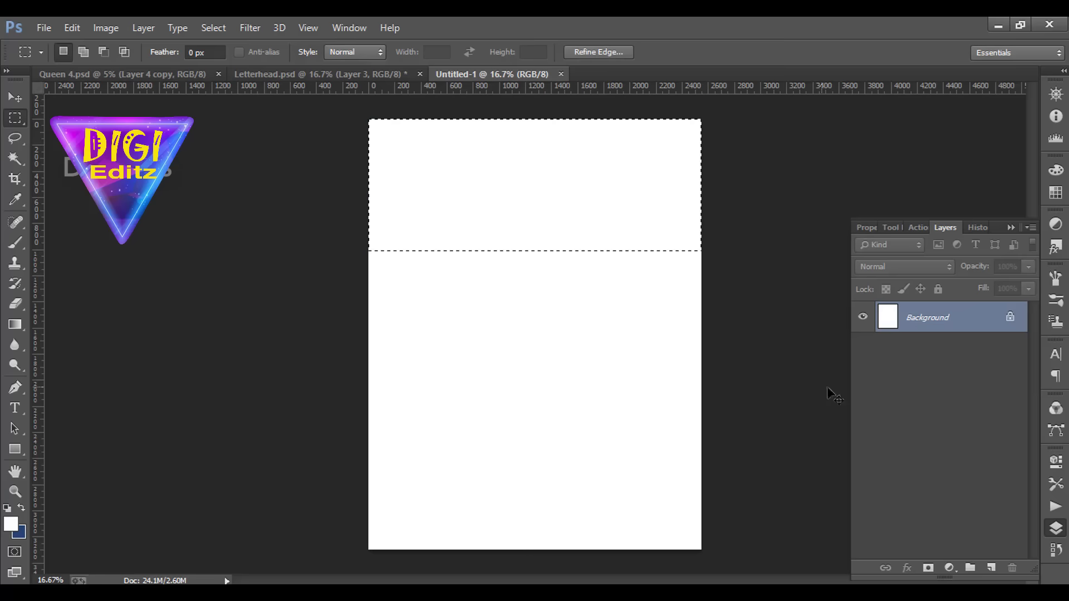
pyautogui.click(994, 568)
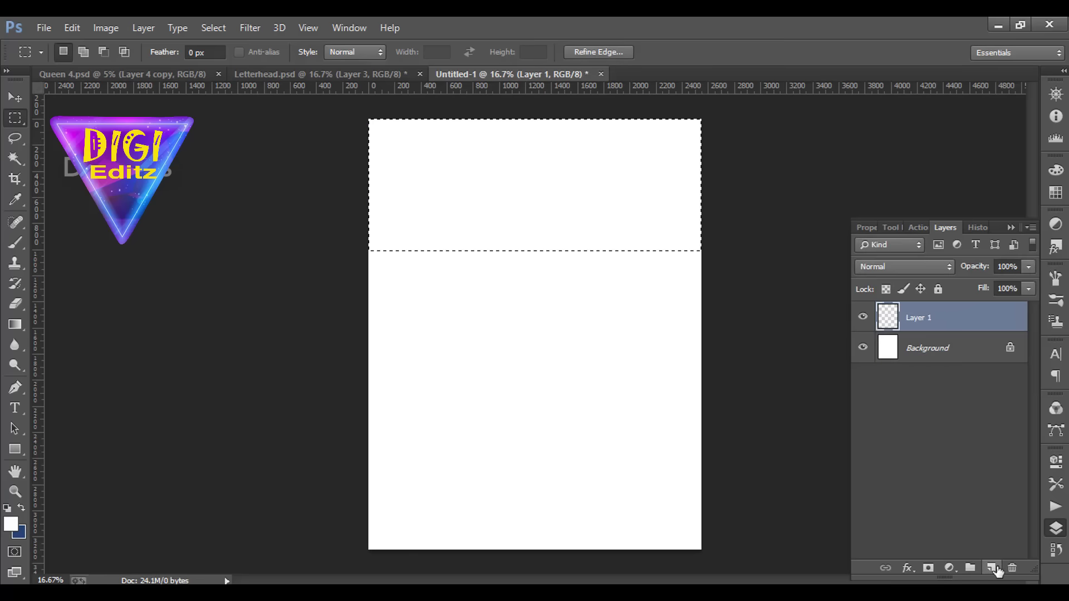
pyautogui.hotkey('ctrl', 'BackSpace')
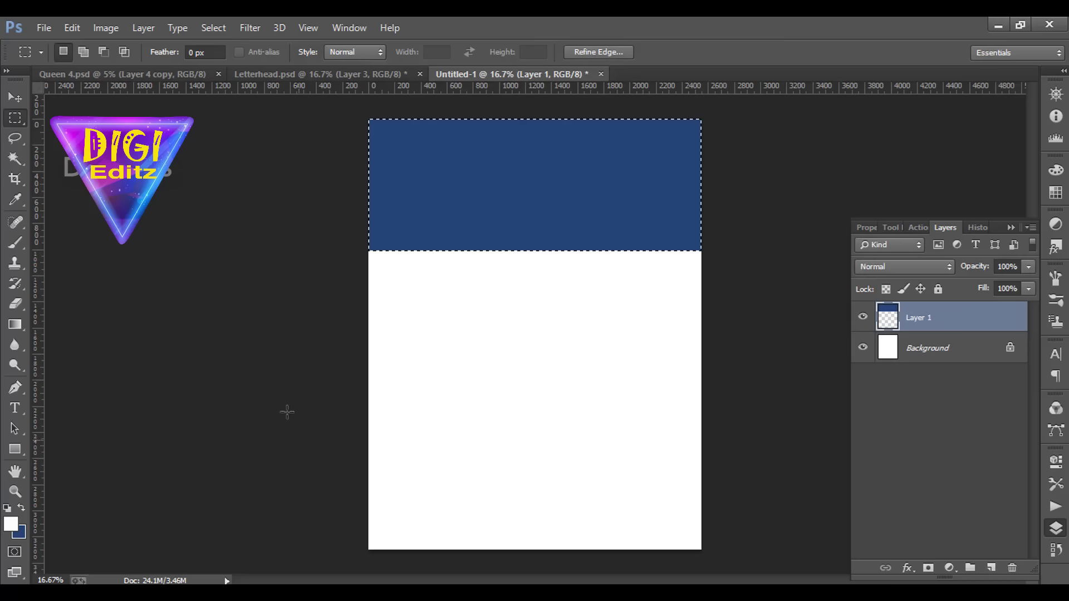
pyautogui.hotkey('ctrl', 'd')
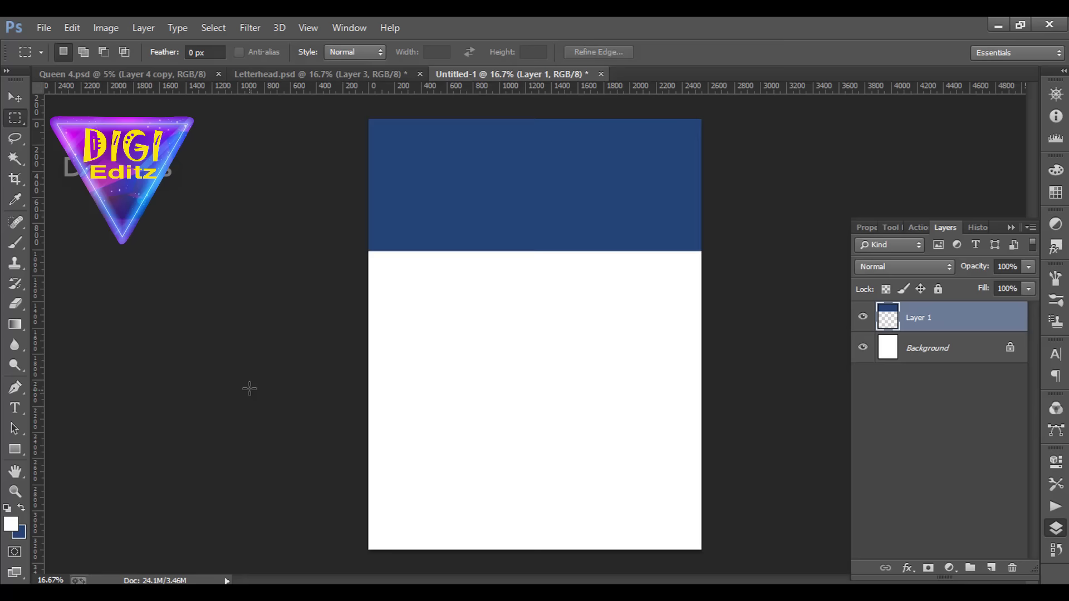
# Draw a Pen path arching across the blue band and enclosing the area beneath it, and convert it to a selection.
pyautogui.click(15, 388)
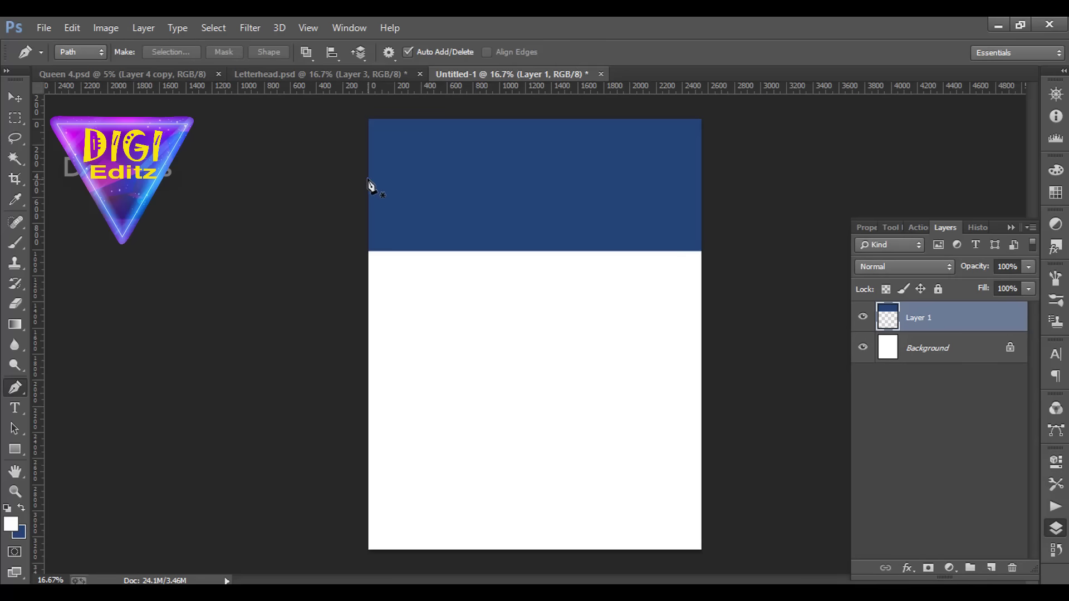
pyautogui.click(369, 177)
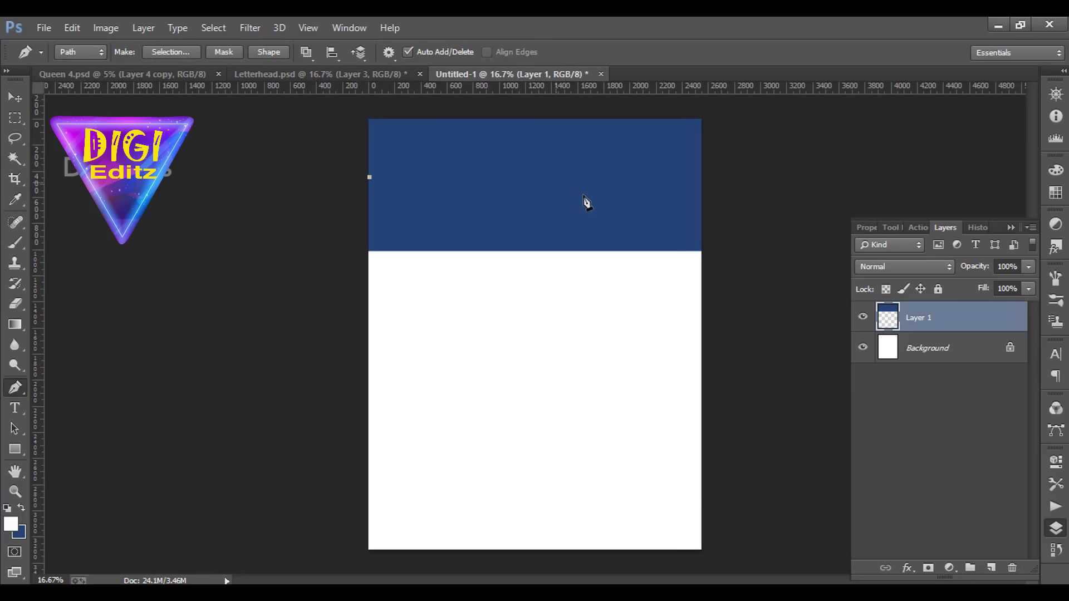
pyautogui.moveTo(556, 183); pyautogui.dragTo(630, 206)
pyautogui.moveTo(669, 229); pyautogui.dragTo(702, 249)
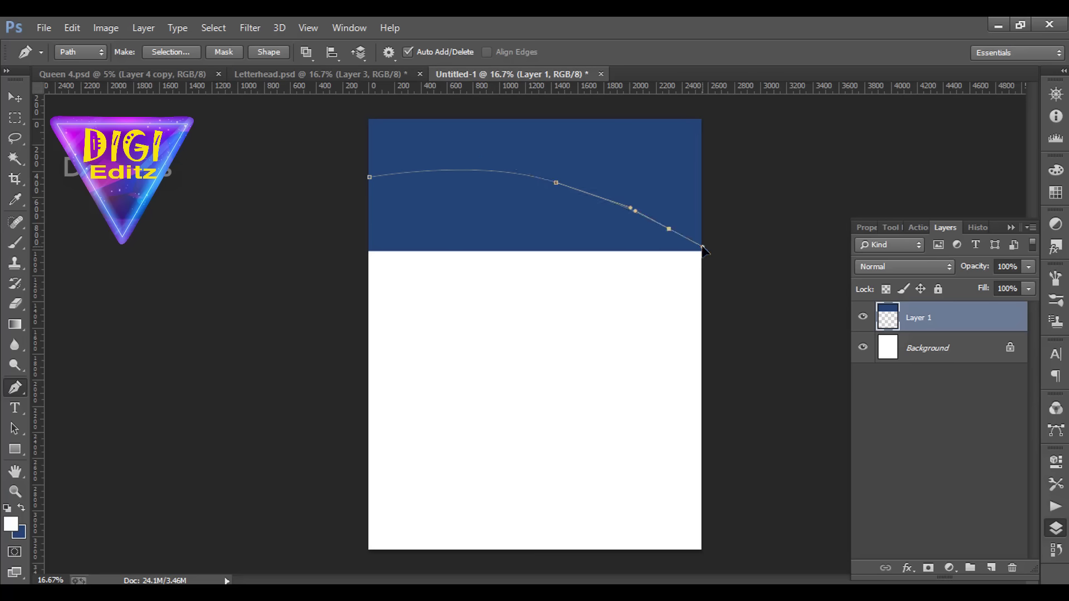
pyautogui.click(711, 250)
pyautogui.click(760, 303)
pyautogui.click(377, 323)
pyautogui.click(313, 217)
pyautogui.hotkey('ctrl', 'Return')
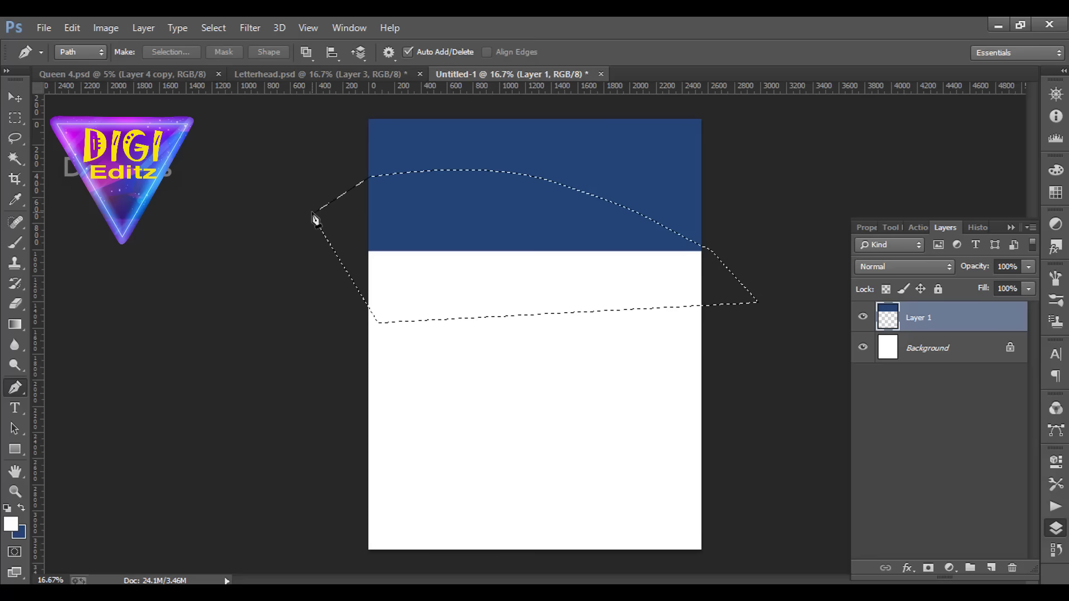
# Feather the selection by 0.1 pixels, remove the blue below the curve, and deselect.
pyautogui.hotkey('shift', 'F6')
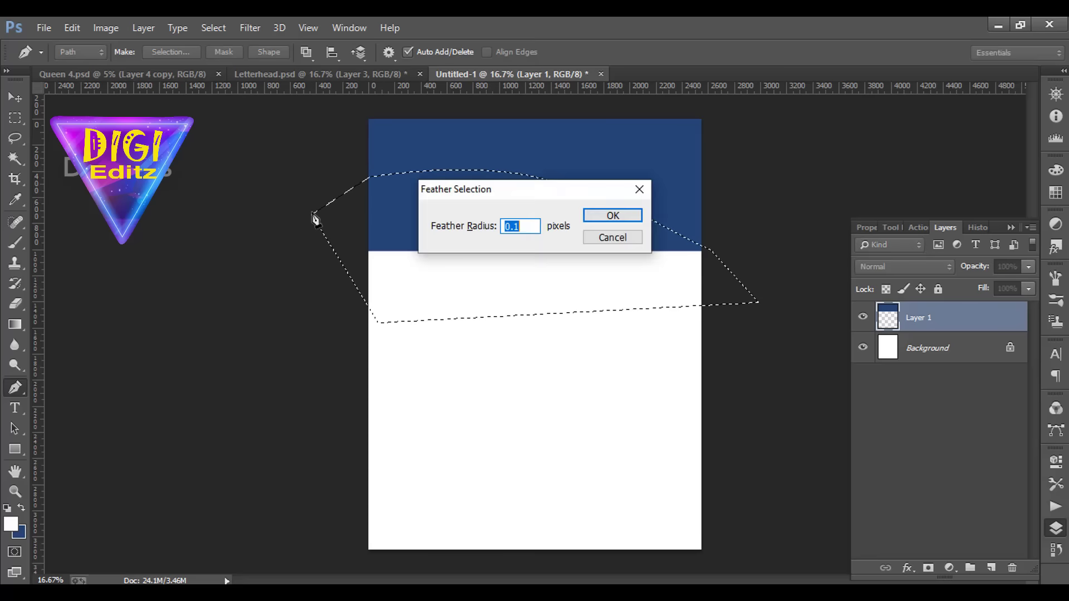
pyautogui.press('Return')
pyautogui.hotkey('alt', 'BackSpace')
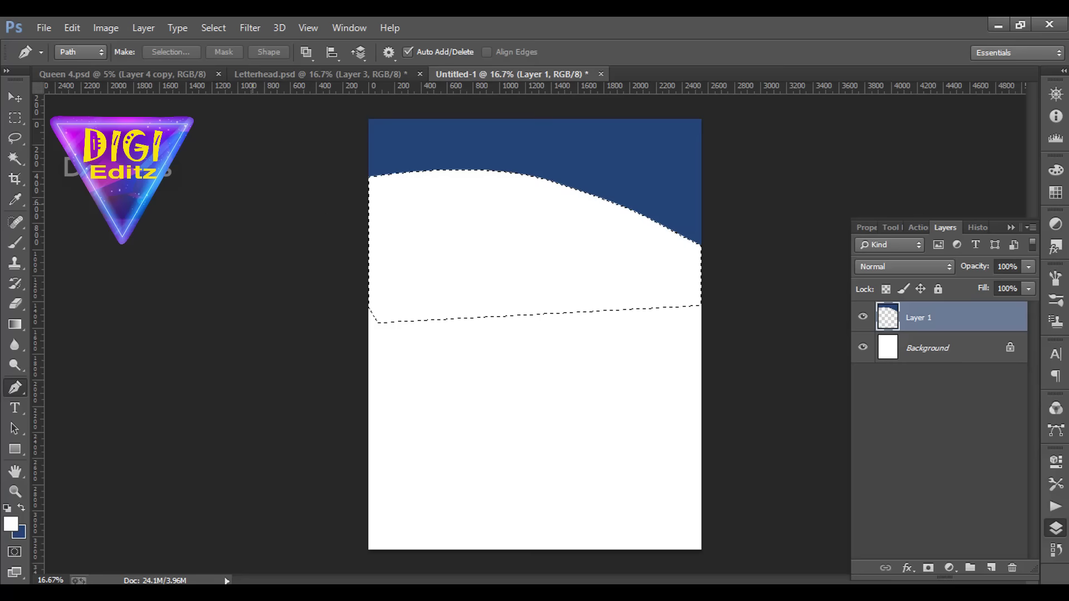
pyautogui.click(16, 119)
pyautogui.hotkey('ctrl', 'd')
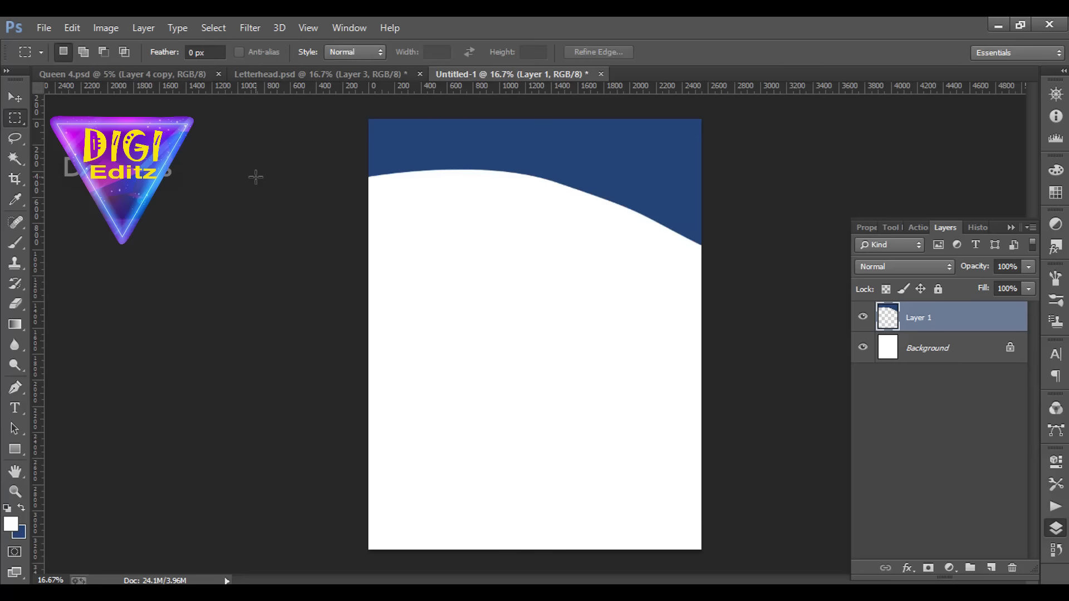
# Duplicate Layer 1 in the same document as Layer 1 copy.
pyautogui.rightClick(922, 319)
pyautogui.click(684, 158)
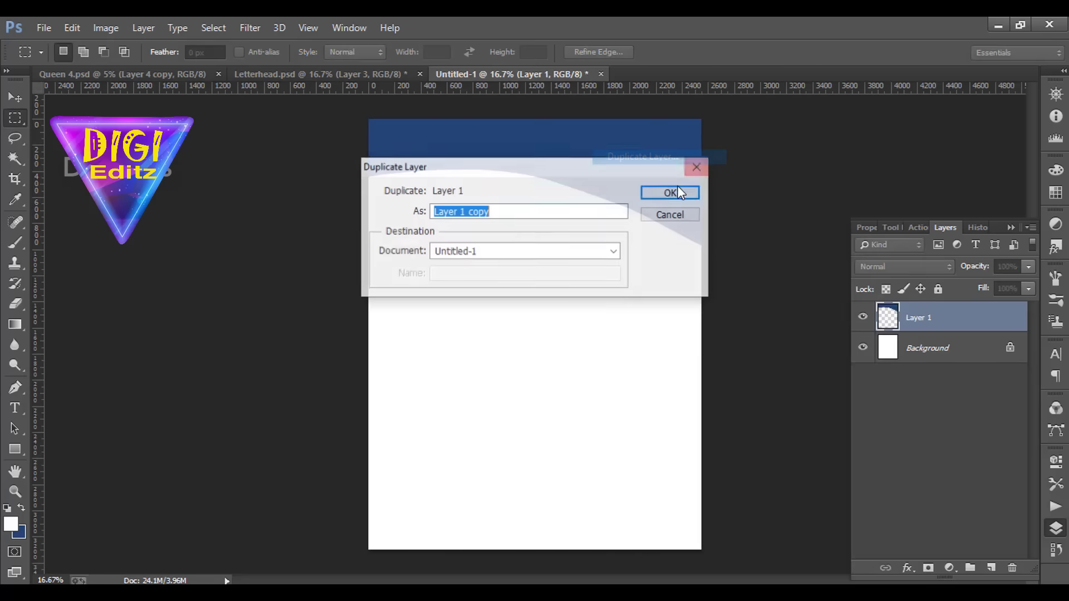
pyautogui.click(674, 191)
# Move the original Layer 1 down beneath its copy with Free Transform, to a Y position of 533 px.
pyautogui.click(939, 348)
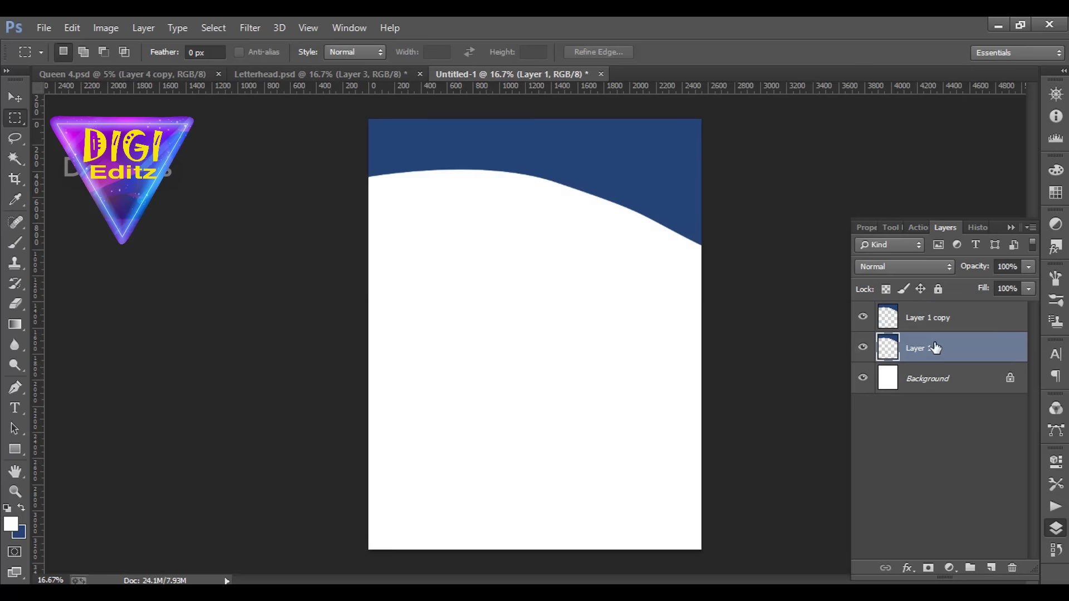
pyautogui.hotkey('ctrl', 't')
pyautogui.press('Down')
pyautogui.press('Down')
pyautogui.press('Down')
pyautogui.press('Down')
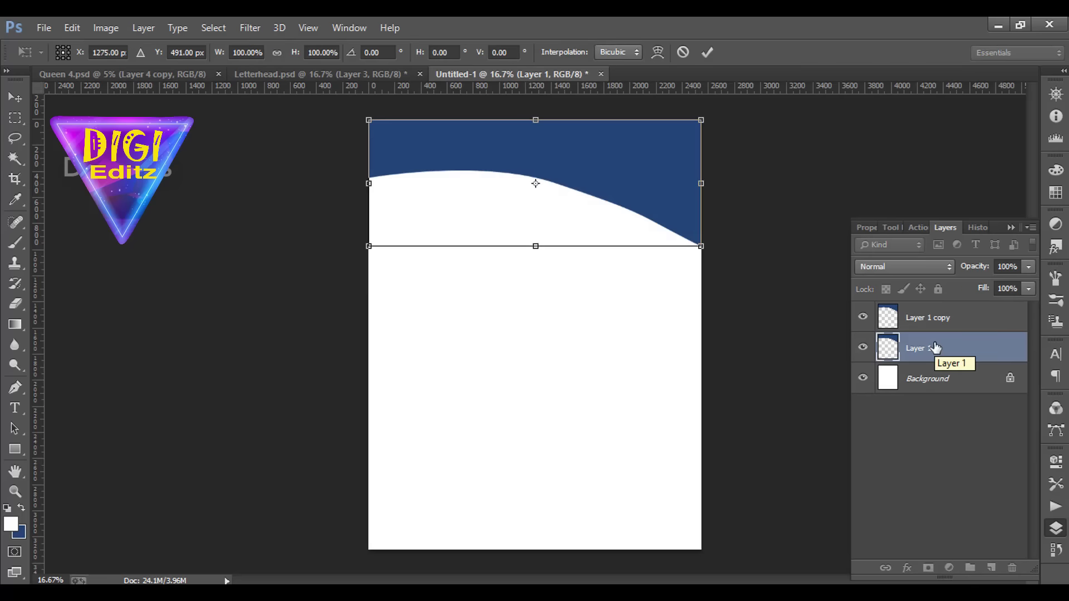
pyautogui.press('Down')
pyautogui.press('Down')
pyautogui.press('Down')
pyautogui.press('Down')
pyautogui.press('Down')
pyautogui.press('Down')
pyautogui.press('Down')
pyautogui.press('Down')
pyautogui.press('Down')
pyautogui.press('Down')
pyautogui.press('Down')
pyautogui.press('Down')
pyautogui.press('Down')
pyautogui.press('Down')
pyautogui.press('Down')
pyautogui.press('Down')
pyautogui.press('Down')
pyautogui.press('Down')
pyautogui.press('Down')
pyautogui.press('Down')
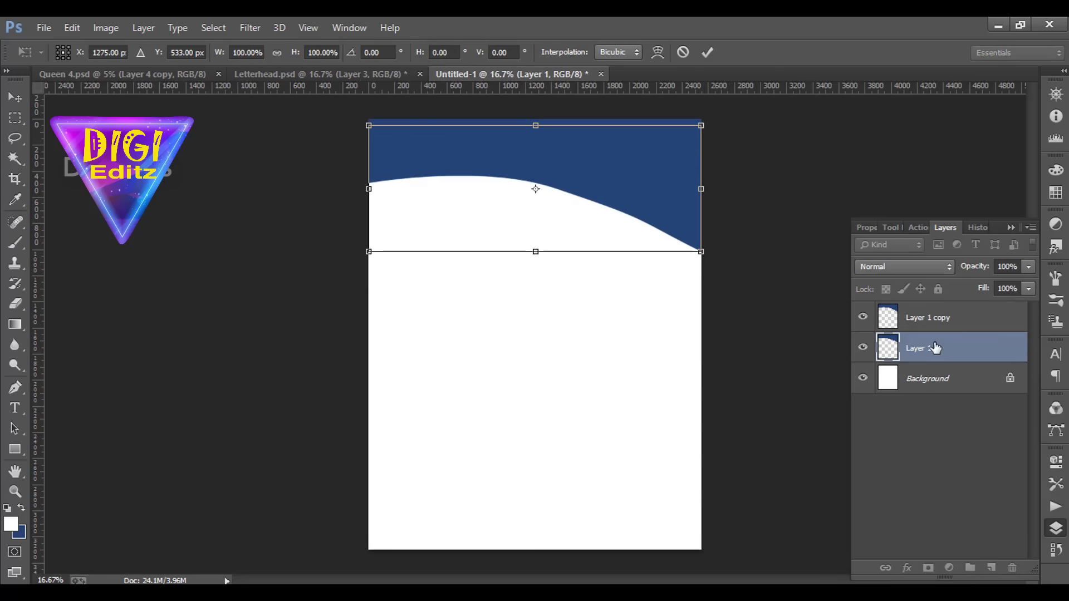
pyautogui.press('Return')
pyautogui.press('m')
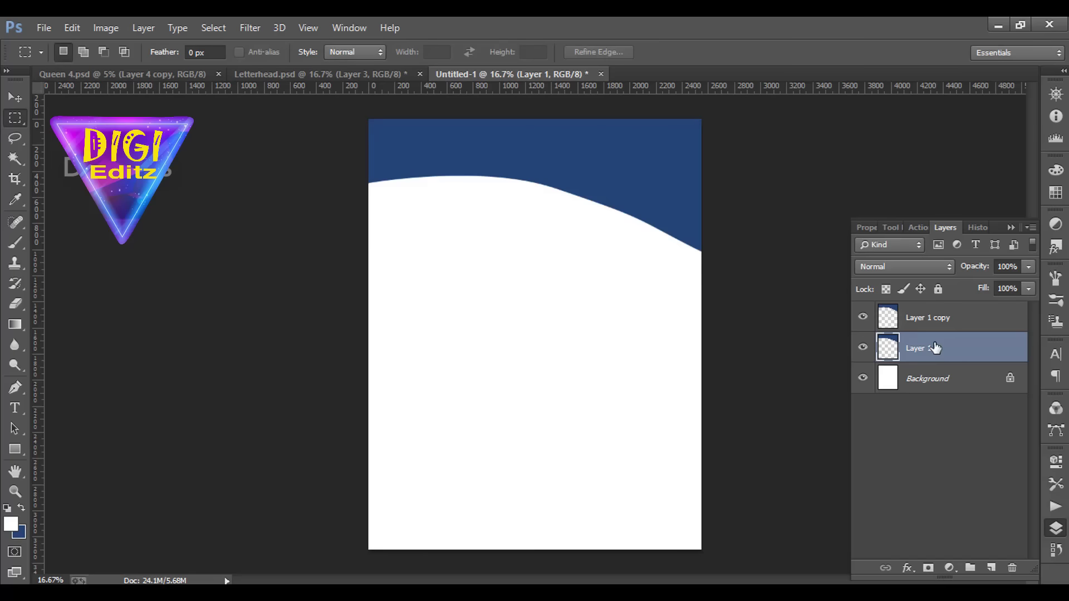
# Brighten Layer 1 with a Levels adjustment, lowering the white input level to about 145.
pyautogui.click(108, 29)
pyautogui.moveTo(226, 70)
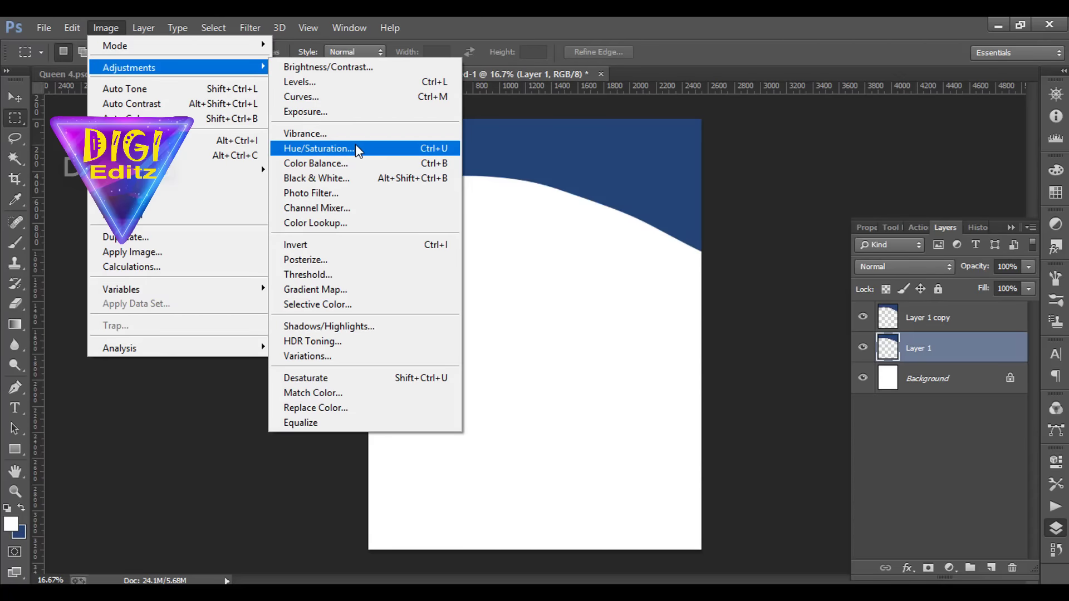
pyautogui.click(336, 82)
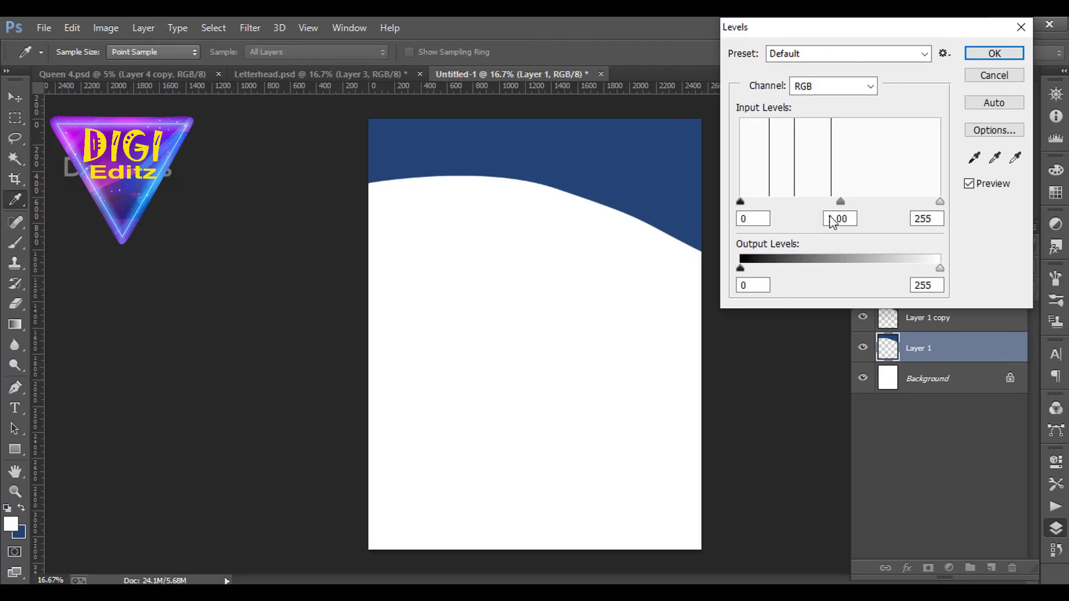
pyautogui.moveTo(940, 201); pyautogui.dragTo(857, 214)
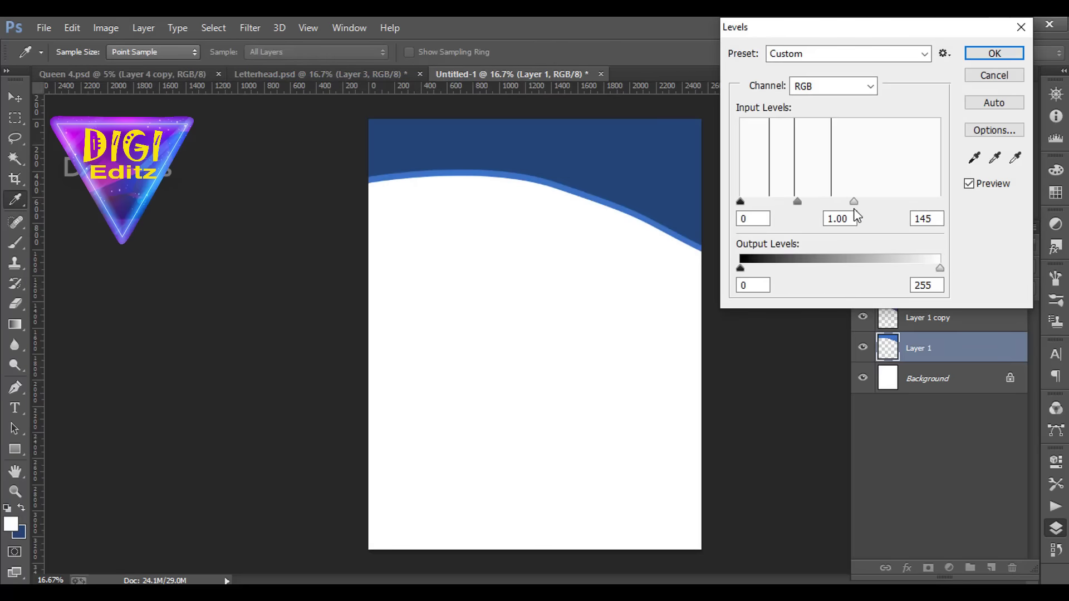
pyautogui.click(986, 54)
pyautogui.press('m')
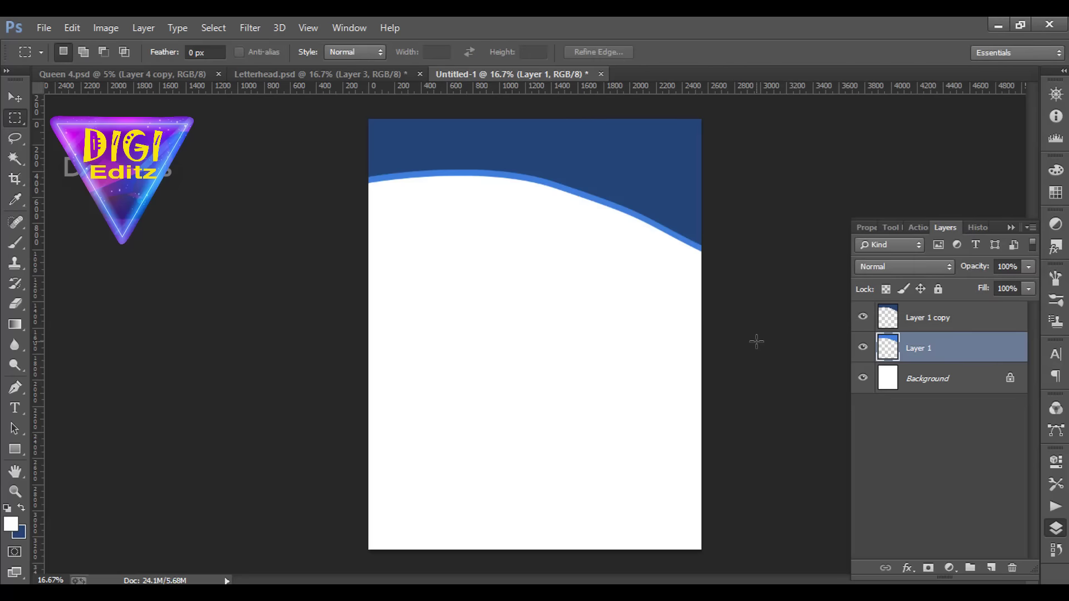
# Copy the WATERDENES SOLICITORS, address, telephone and fax text layers from Letterhead.psd into the Untitled-1 document.
pyautogui.hotkey('ctrl', '+')
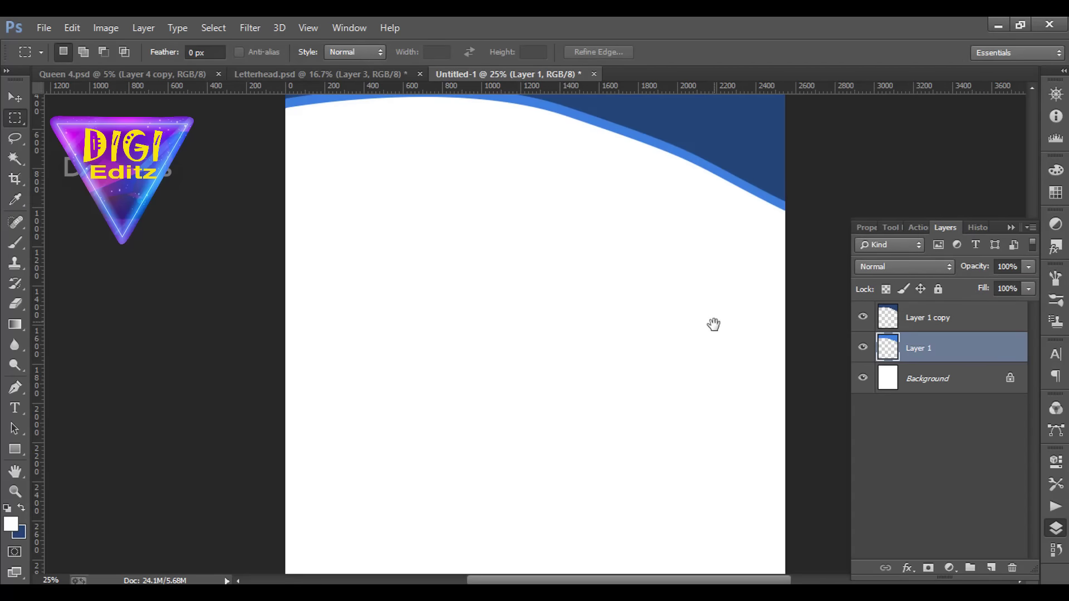
pyautogui.moveTo(713, 322); pyautogui.dragTo(669, 372)
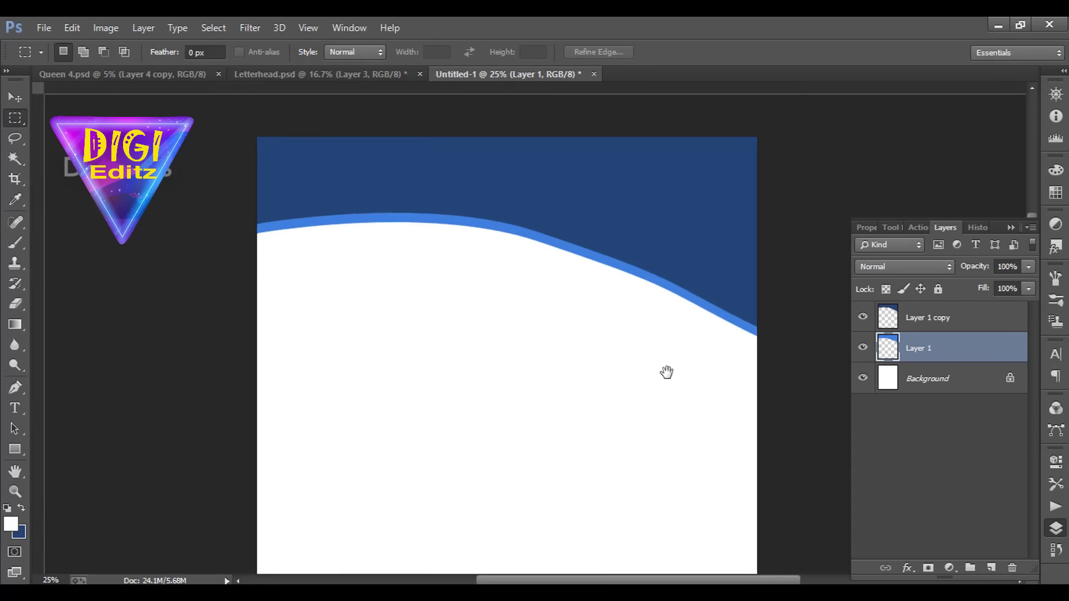
pyautogui.click(282, 75)
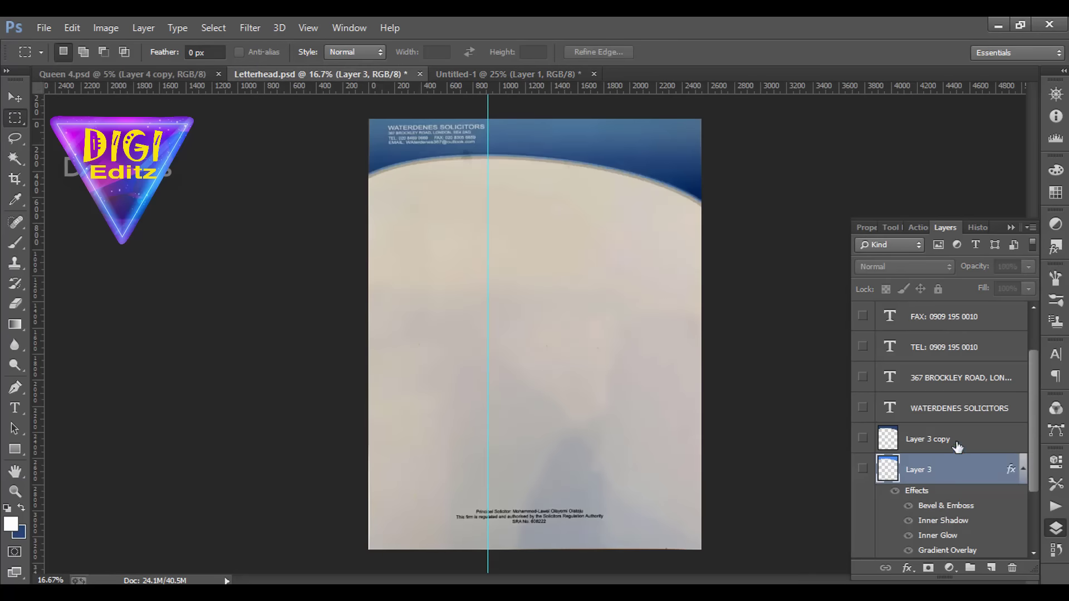
pyautogui.click(951, 409)
pyautogui.keyDown('ctrl'); pyautogui.click(945, 379); pyautogui.keyUp('ctrl')
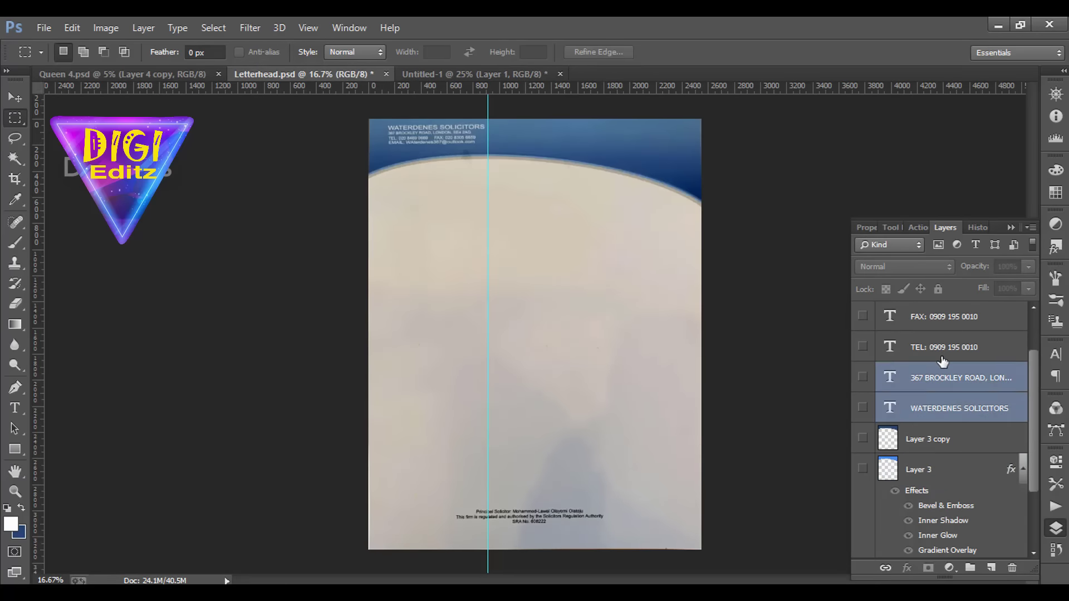
pyautogui.keyDown('ctrl'); pyautogui.click(941, 354); pyautogui.keyUp('ctrl')
pyautogui.keyDown('ctrl'); pyautogui.click(930, 326); pyautogui.keyUp('ctrl')
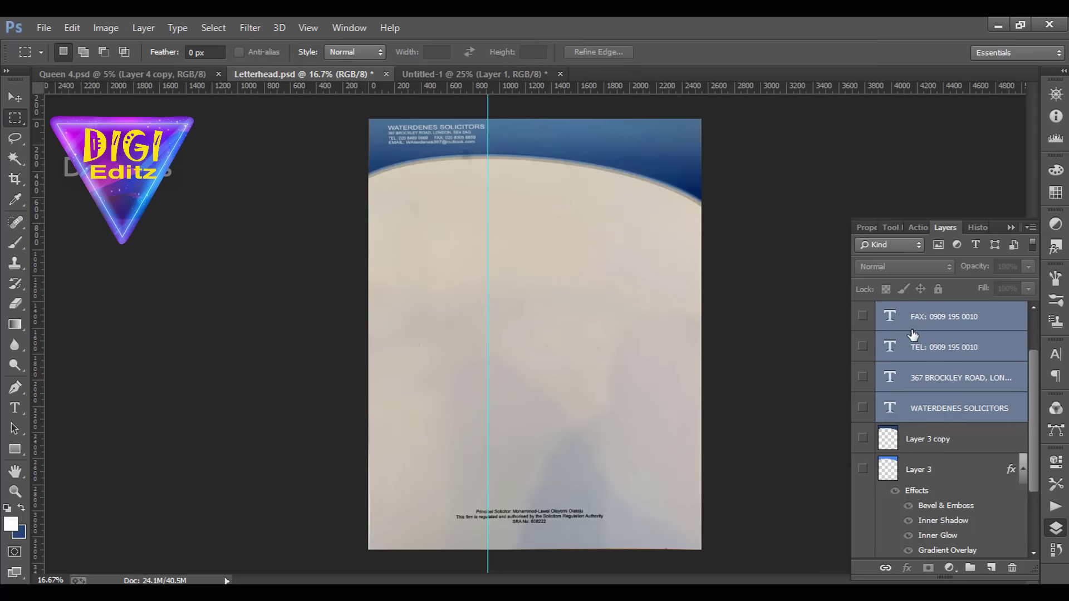
pyautogui.click(15, 97)
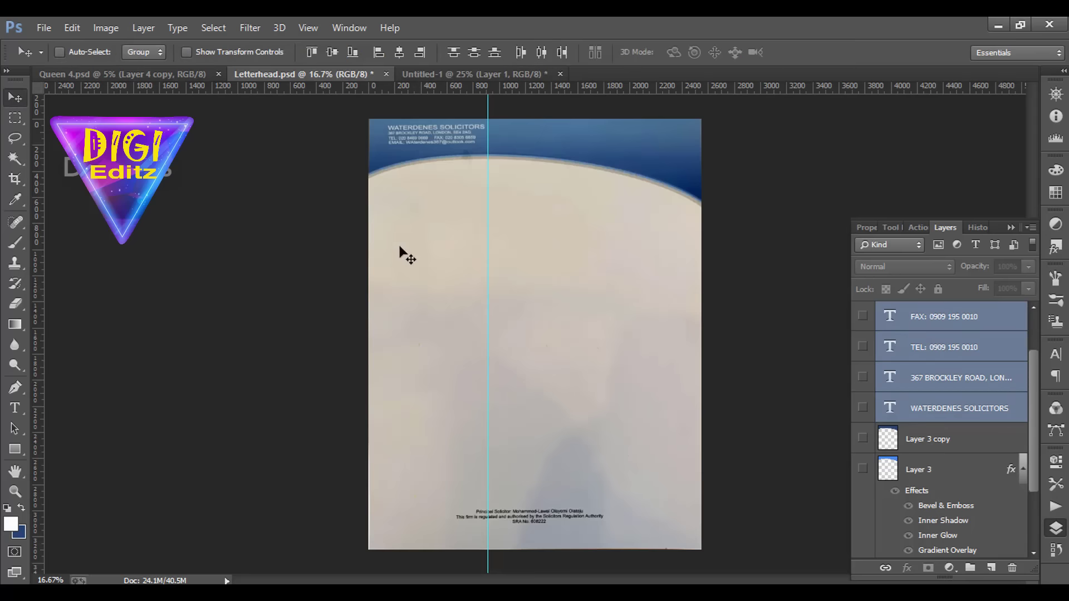
pyautogui.moveTo(425, 262)
pyautogui.mouseDown()
pyautogui.moveTo(435, 76)
pyautogui.moveTo(419, 252)
pyautogui.mouseUp()
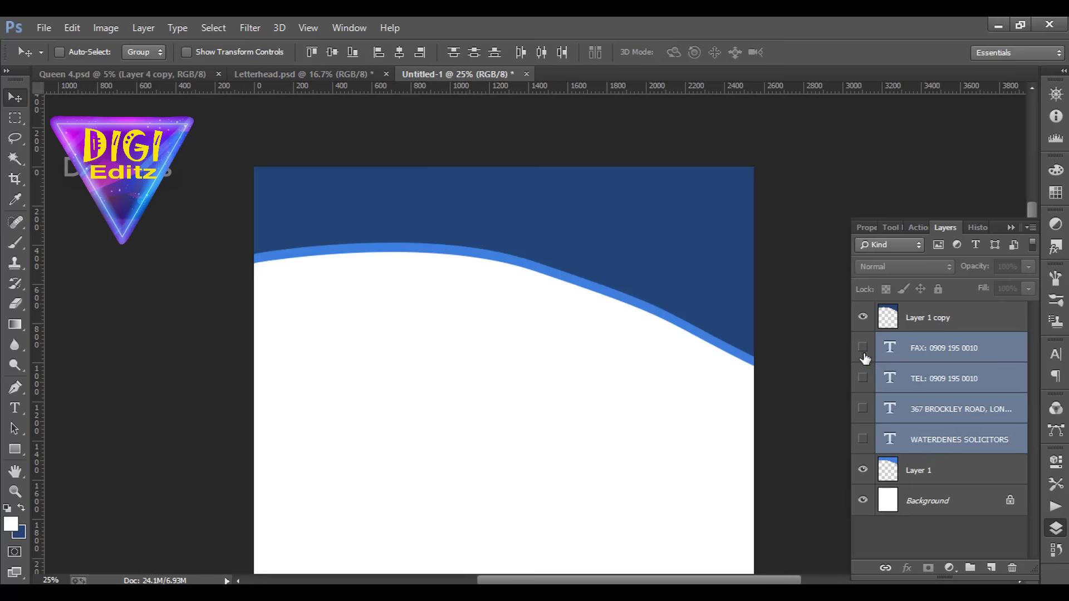
# Show the four copied text layers, stack them above Layer 1 copy and place the text in the header's left part.
pyautogui.moveTo(863, 347); pyautogui.dragTo(866, 463)
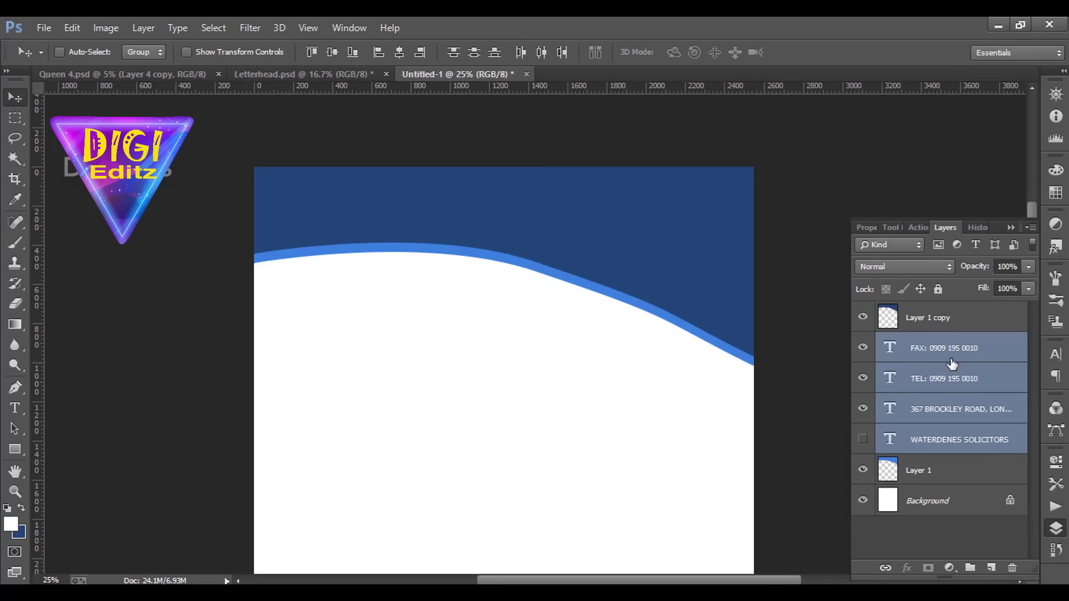
pyautogui.moveTo(950, 354); pyautogui.dragTo(942, 311)
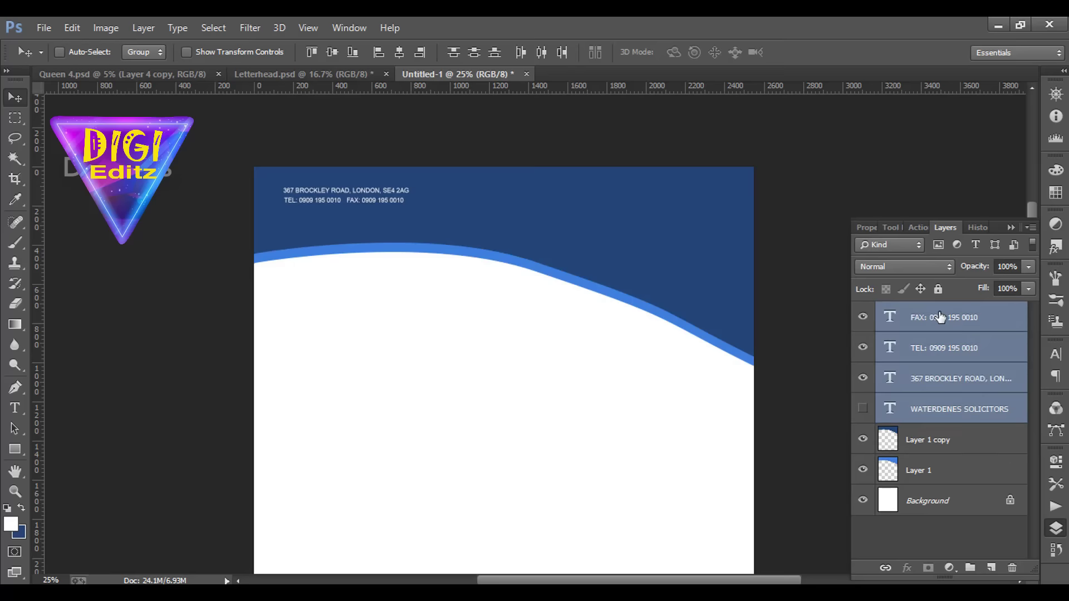
pyautogui.moveTo(398, 198); pyautogui.dragTo(410, 219)
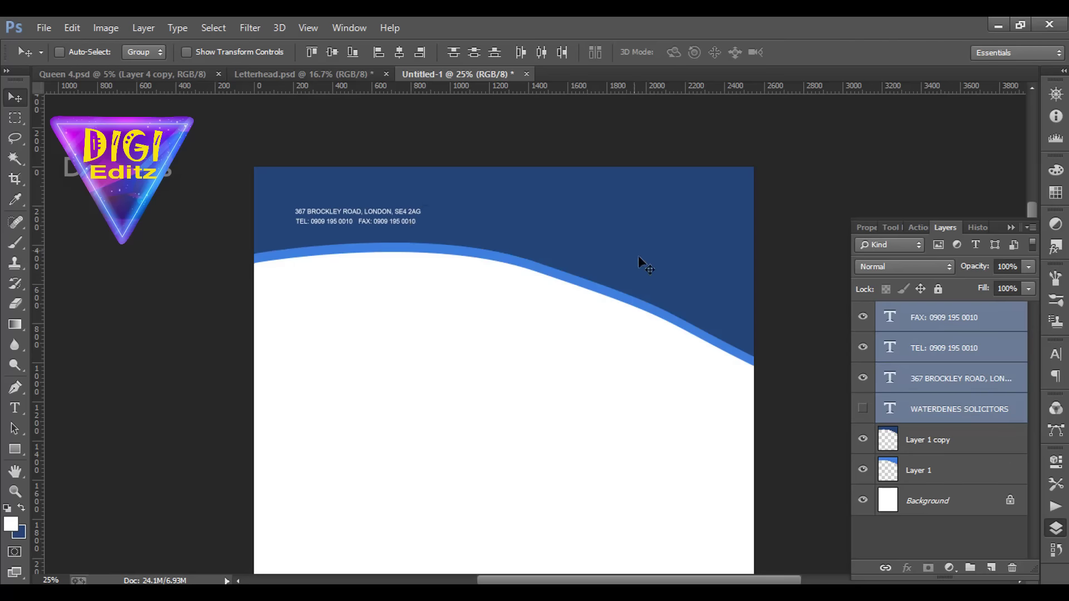
pyautogui.click(864, 409)
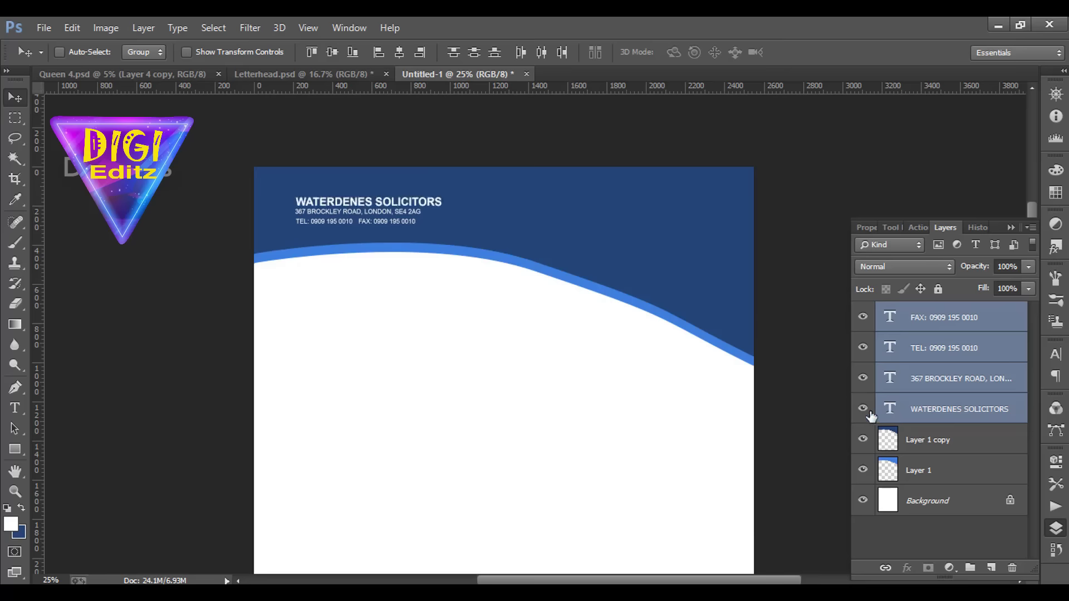
# Enlarge the four header text layers together with Free Transform and set them near the left edge of the dark blue header.
pyautogui.scroll(2, 501, 289)
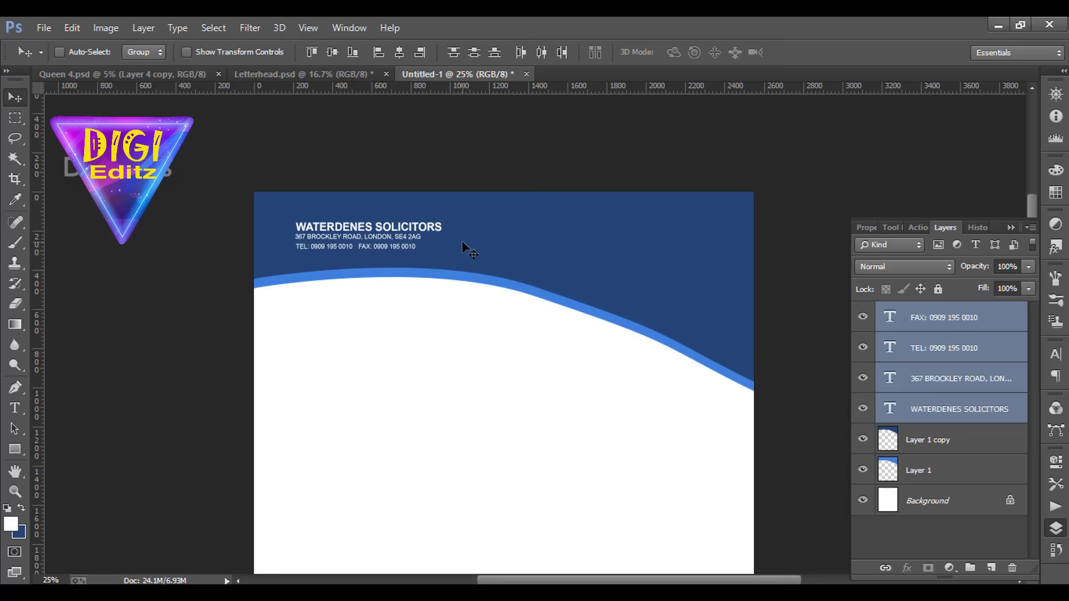
pyautogui.hotkey('ctrl', 't')
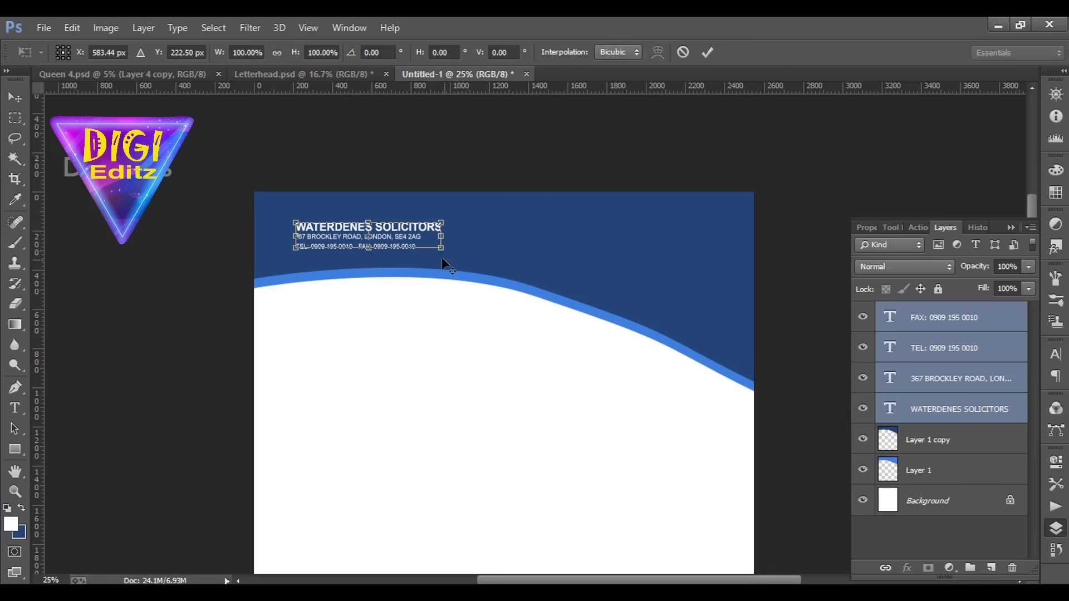
pyautogui.moveTo(446, 251); pyautogui.dragTo(444, 220)
pyautogui.press('Return')
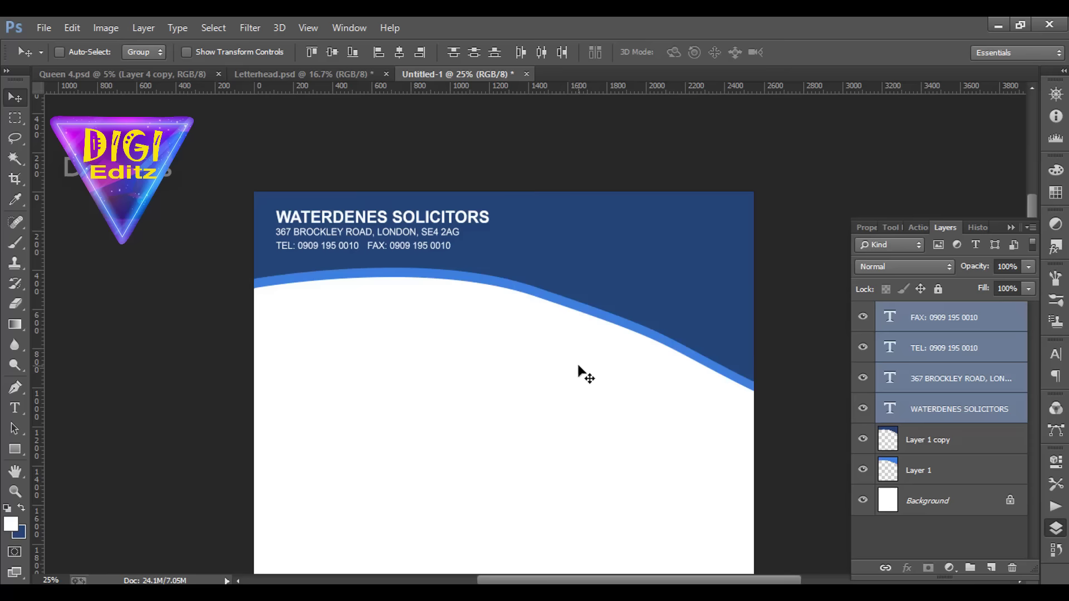
# Show the EMAIL text layer in Letterhead.psd and copy it into the Untitled-1 document.
pyautogui.scroll(-10, 578, 366)
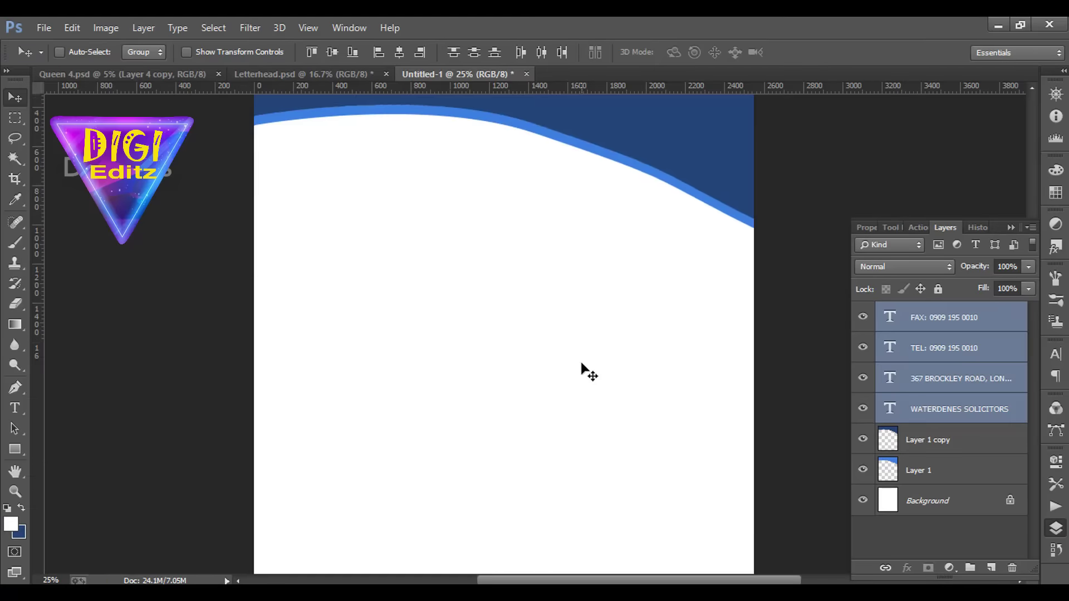
pyautogui.click(939, 320)
pyautogui.scroll(3, 502, 195)
pyautogui.click(274, 75)
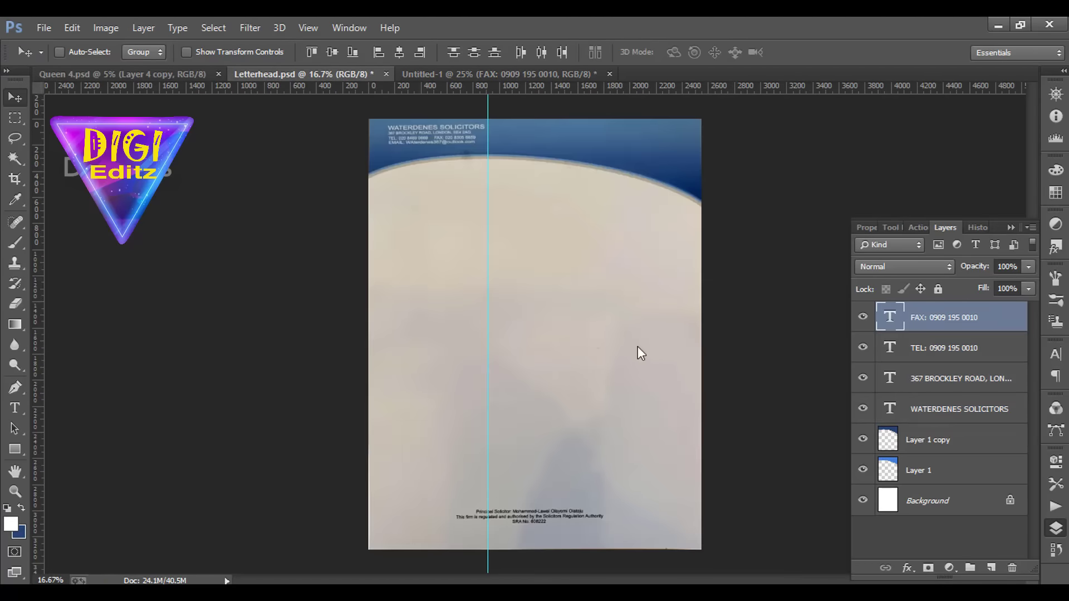
pyautogui.scroll(-2, 969, 461)
pyautogui.scroll(-1, 969, 461)
pyautogui.scroll(4, 947, 463)
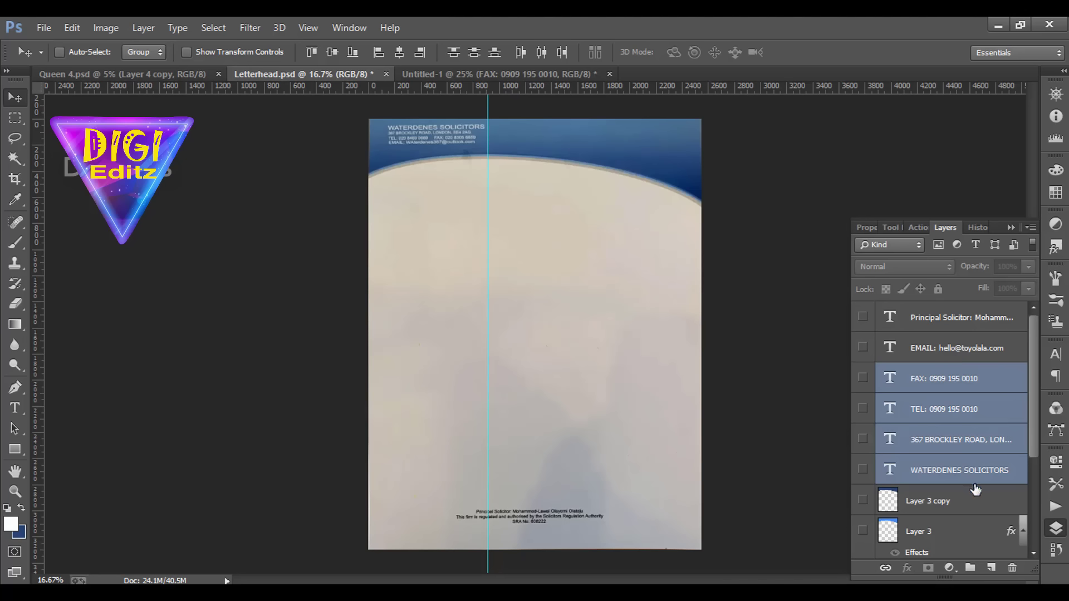
pyautogui.keyDown('shift'); pyautogui.click(948, 351); pyautogui.keyUp('shift')
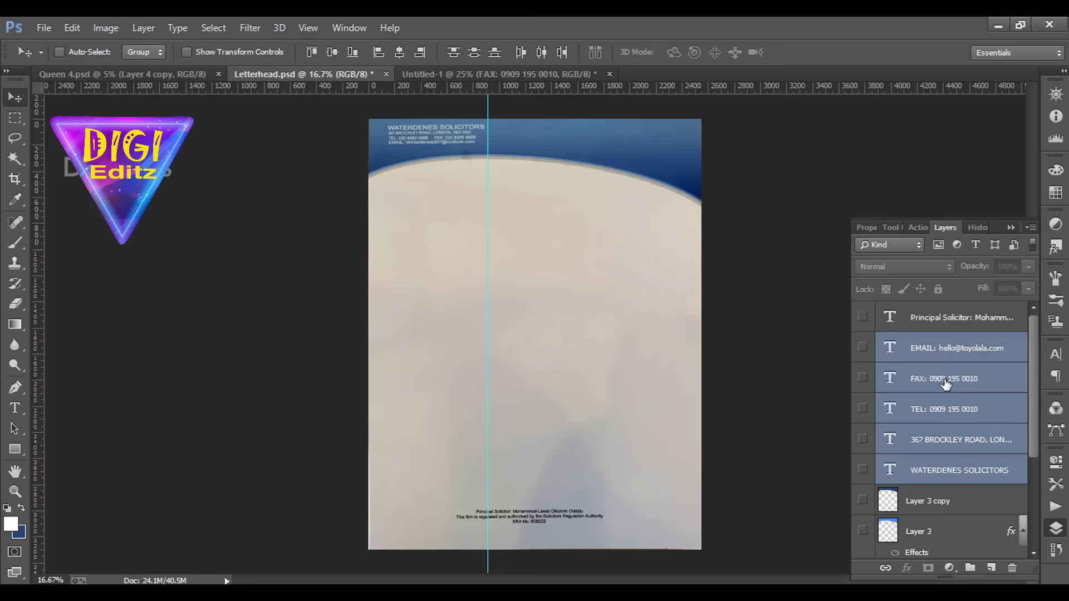
pyautogui.click(931, 355)
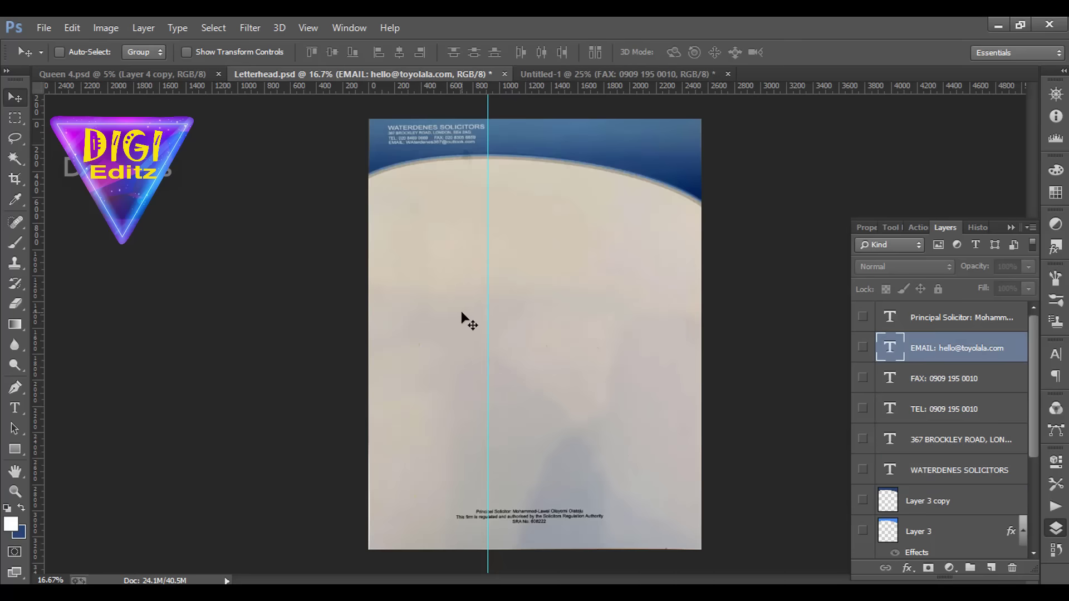
pyautogui.click(863, 347)
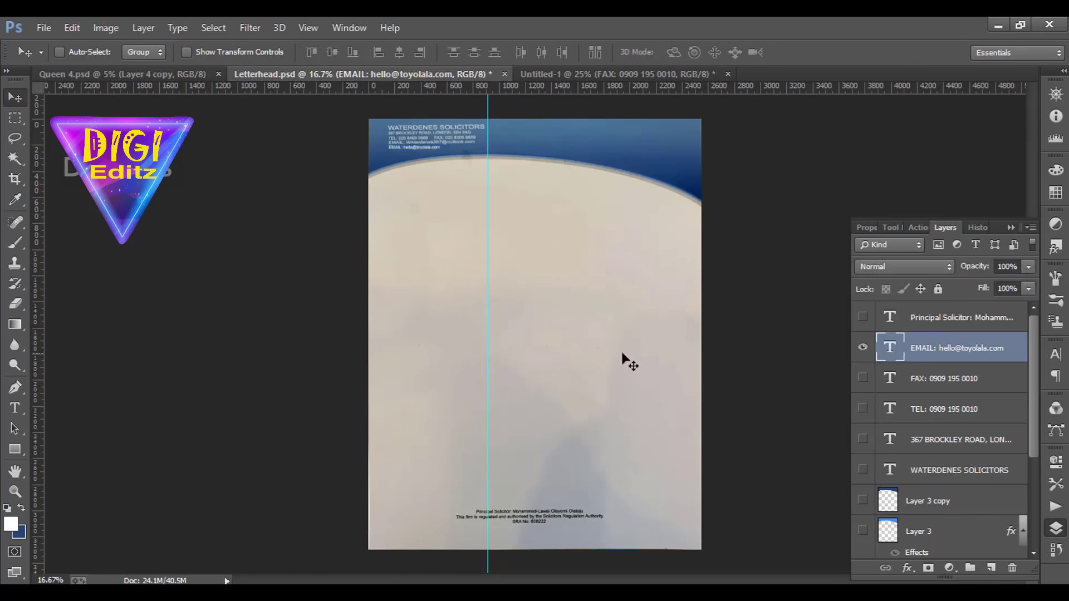
pyautogui.moveTo(446, 327); pyautogui.dragTo(456, 211)
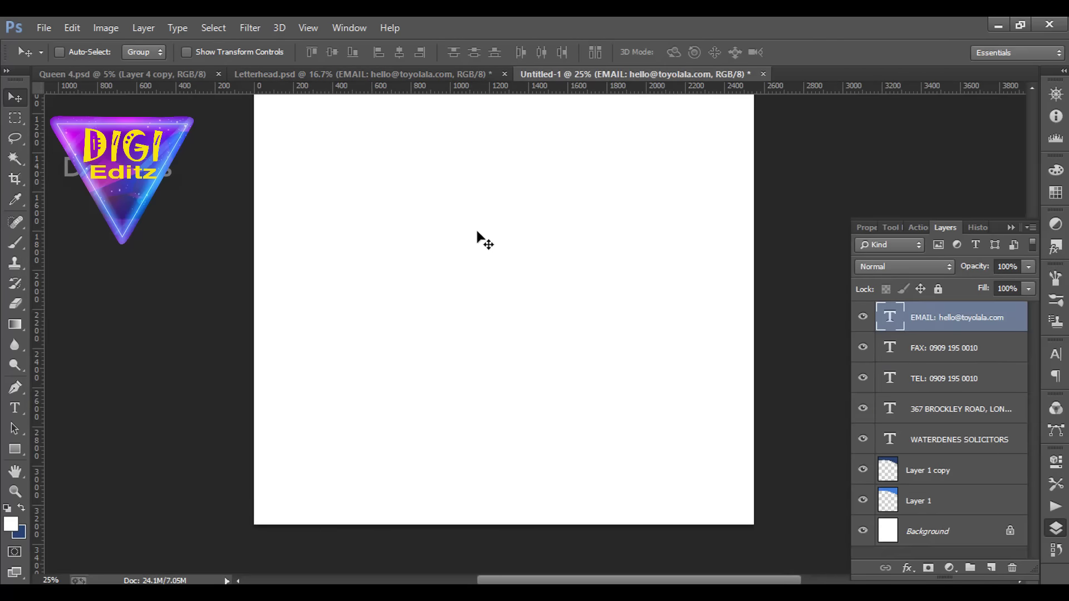
# Move the email line beneath the telephone line, aligned with the left edge of the other header text.
pyautogui.scroll(5, 594, 273)
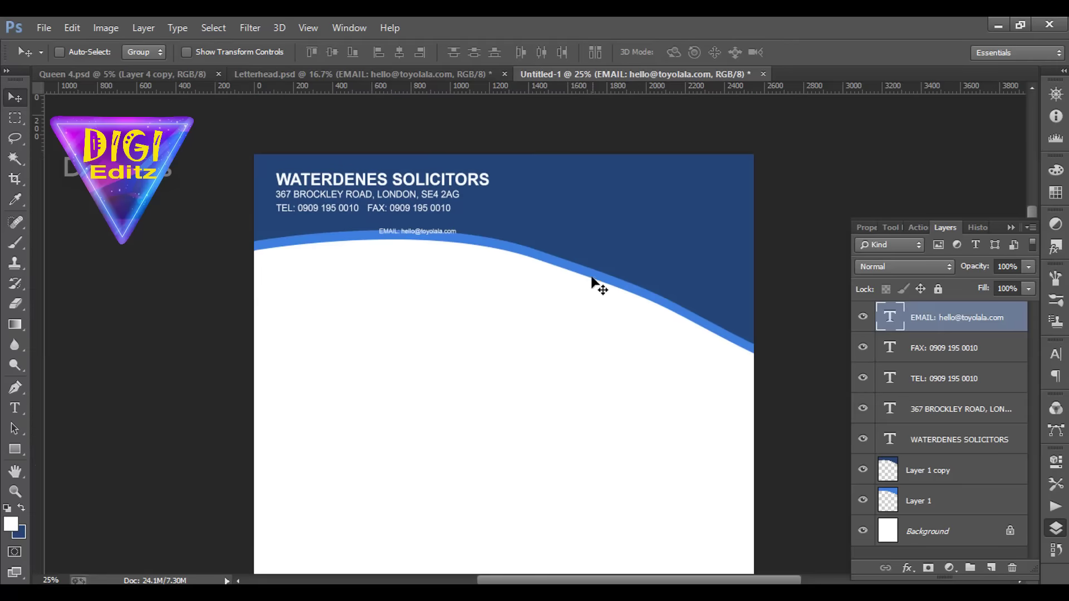
pyautogui.moveTo(444, 233); pyautogui.dragTo(432, 296)
pyautogui.hotkey('ctrl', '+')
pyautogui.hotkey('ctrl', '+')
pyautogui.moveTo(418, 403); pyautogui.dragTo(412, 393)
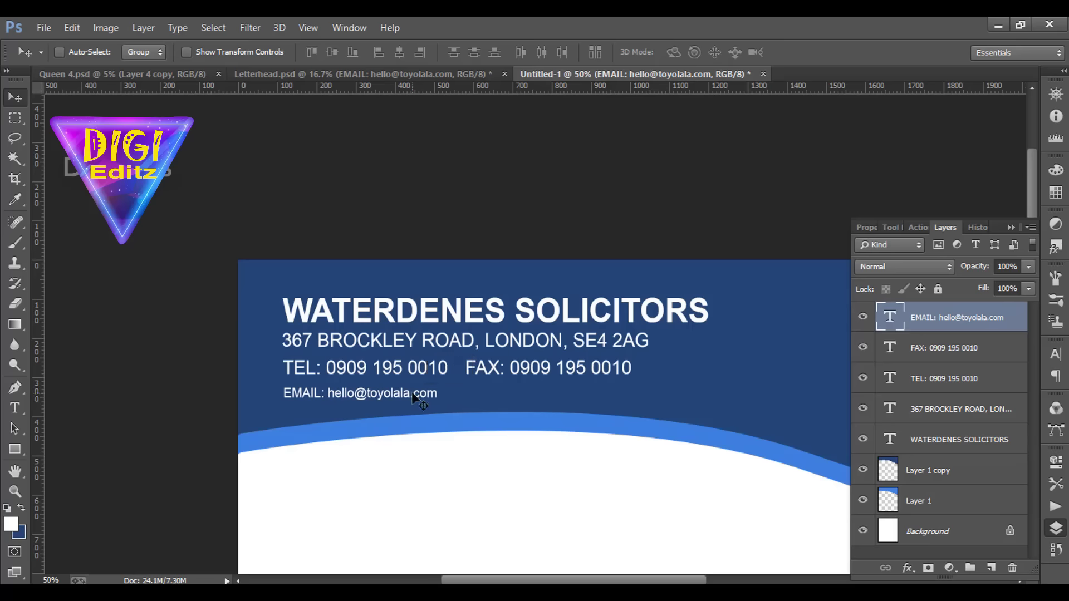
# Enlarge the email line with Free Transform to match the telephone line's text size and realign its left edge.
pyautogui.hotkey('ctrl', 't')
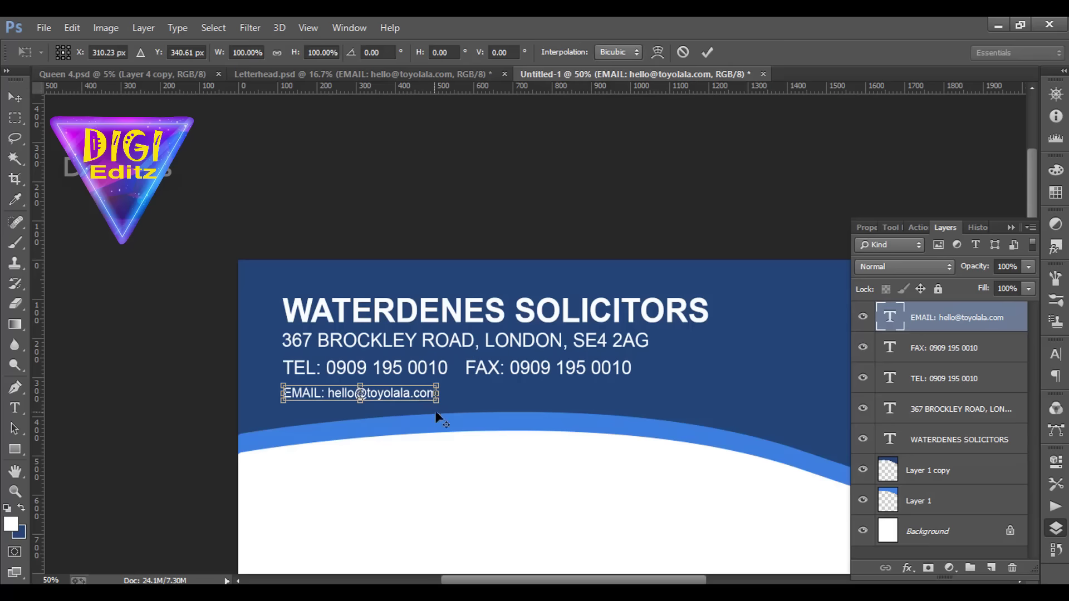
pyautogui.moveTo(440, 407); pyautogui.dragTo(474, 419)
pyautogui.press('Return')
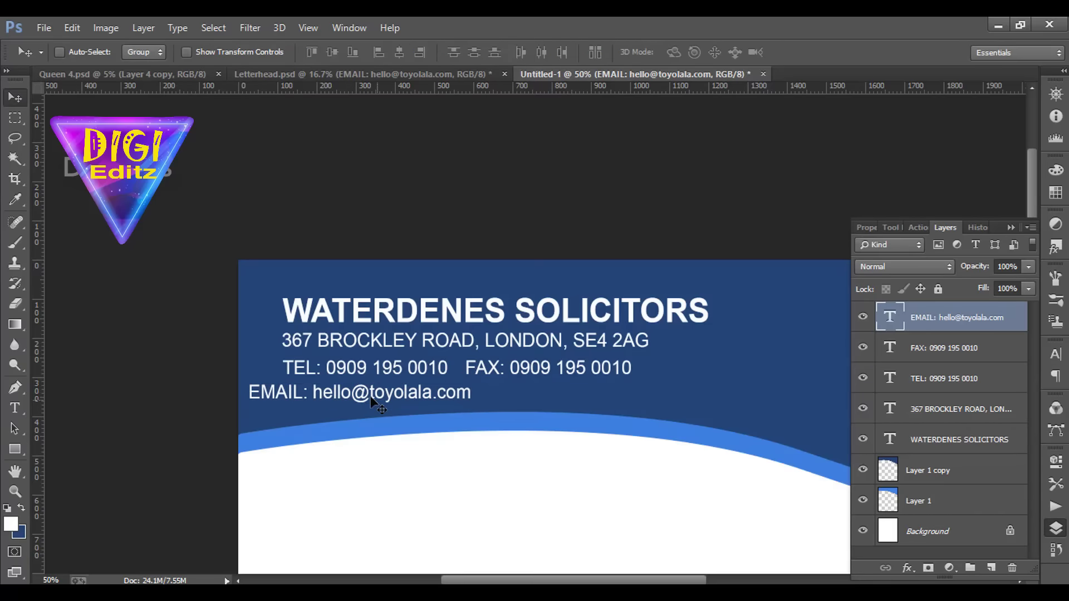
pyautogui.moveTo(363, 394); pyautogui.dragTo(397, 396)
# Show the Principal Solicitor footer text in Letterhead.psd and copy it to the bottom of the Untitled-1 page.
pyautogui.scroll(-3, 451, 423)
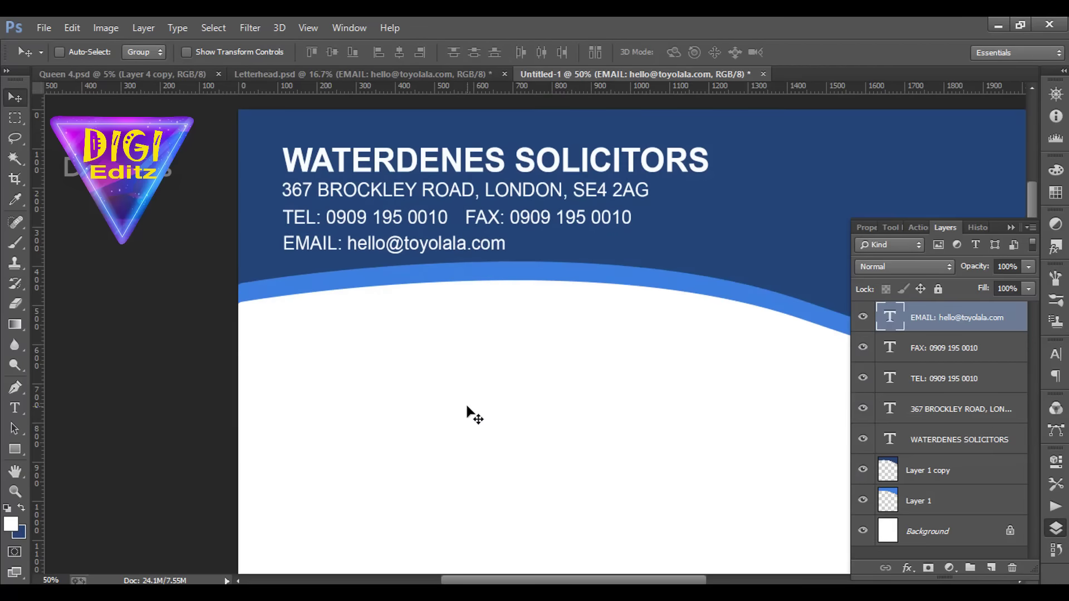
pyautogui.scroll(-10, 471, 414)
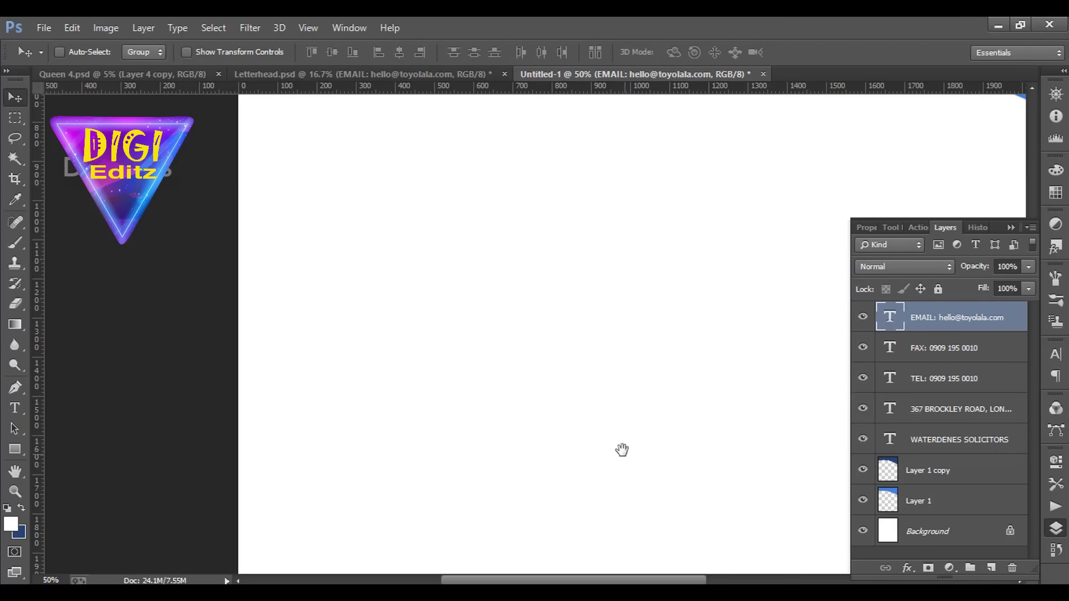
pyautogui.hscroll(6, 613, 423)
pyautogui.scroll(-10, 557, 334)
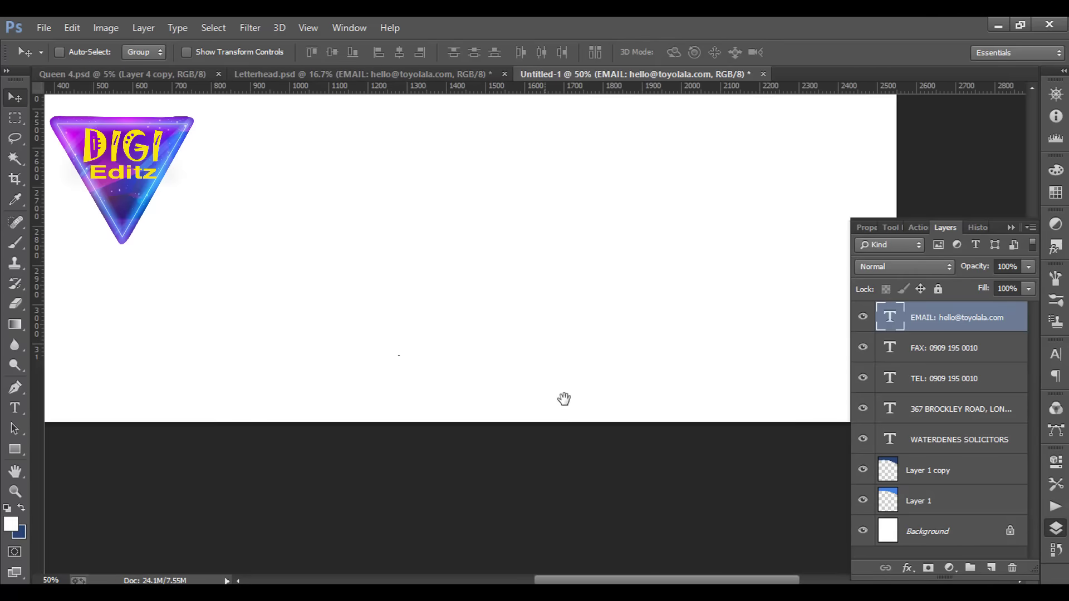
pyautogui.click(420, 78)
pyautogui.click(947, 318)
pyautogui.click(862, 318)
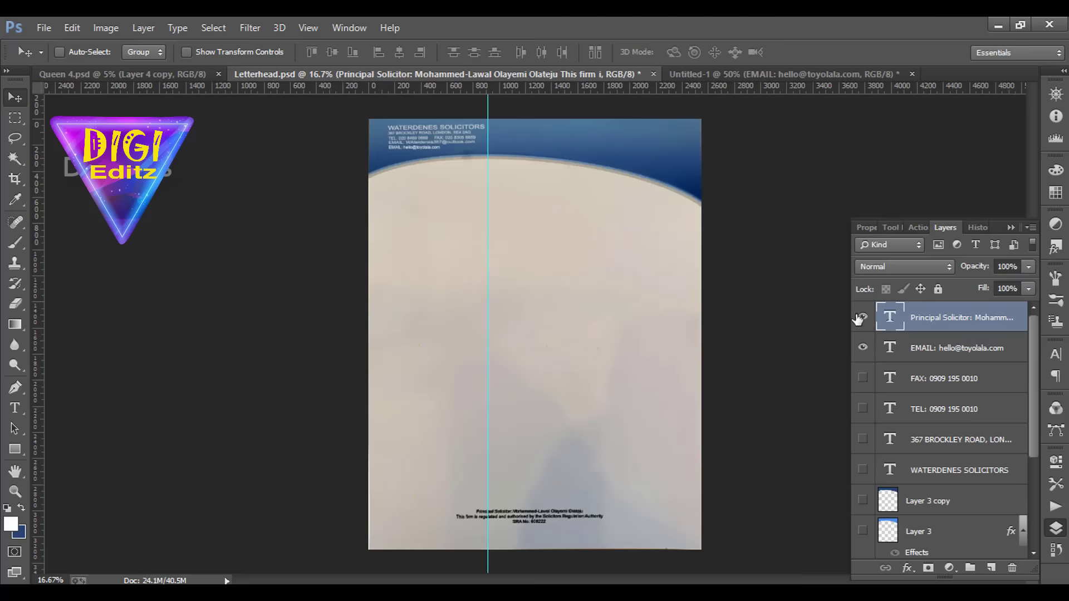
pyautogui.moveTo(589, 520); pyautogui.dragTo(532, 378)
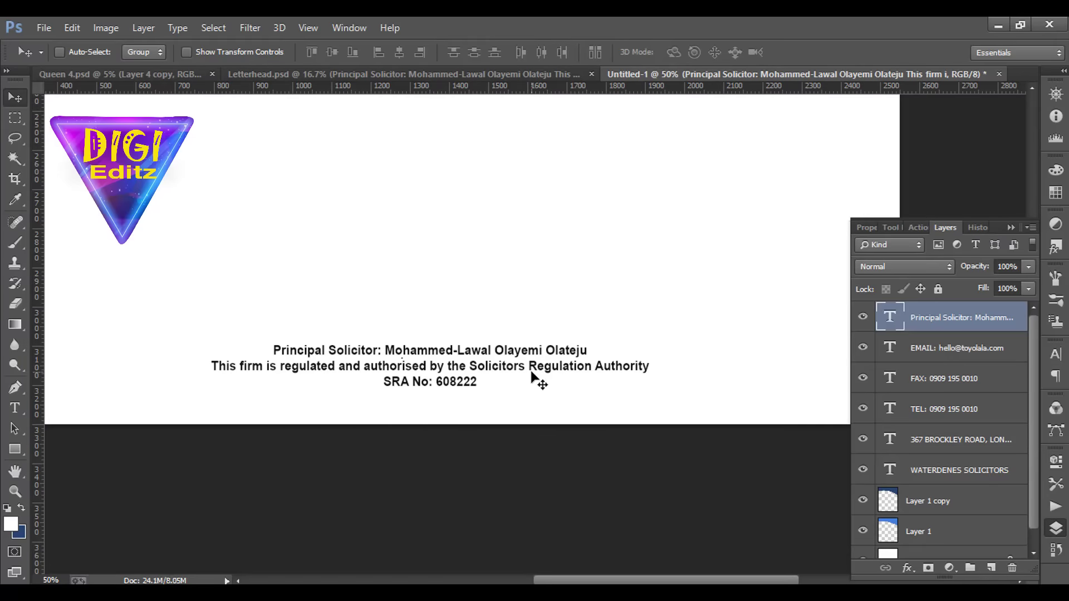
# Scale the footer text to about 131% with Free Transform and centre it horizontally near the page's bottom edge.
pyautogui.hotkey('ctrl', '-')
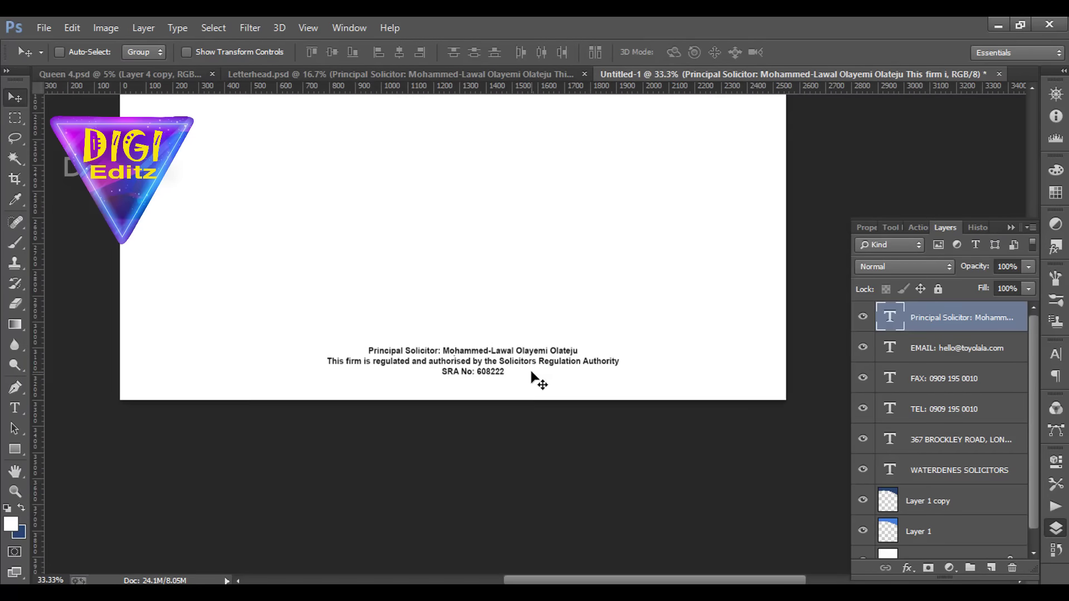
pyautogui.moveTo(448, 359); pyautogui.dragTo(430, 360)
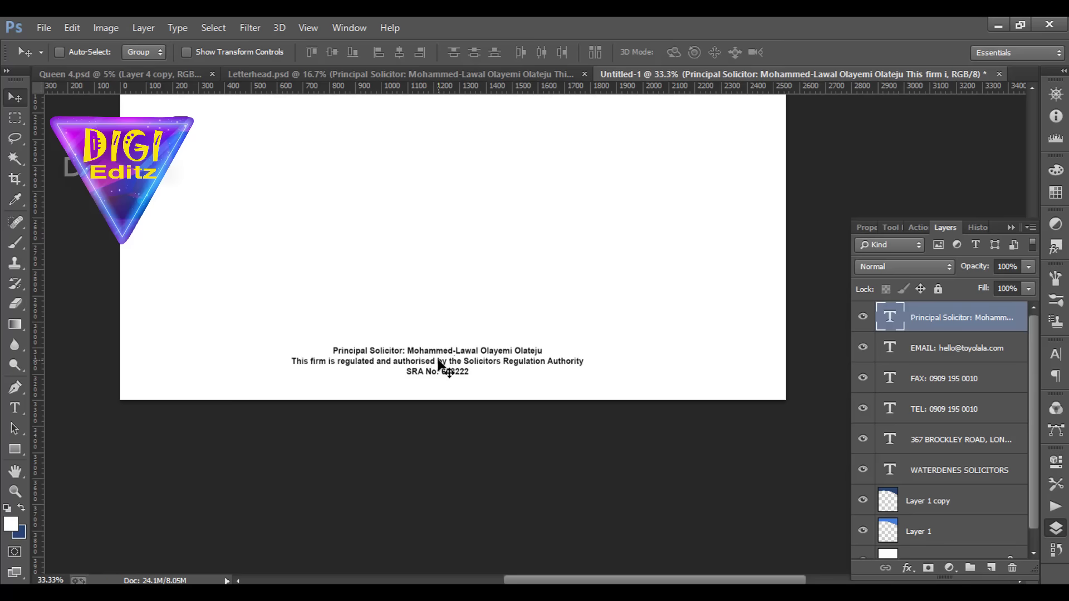
pyautogui.hotkey('ctrl', 't')
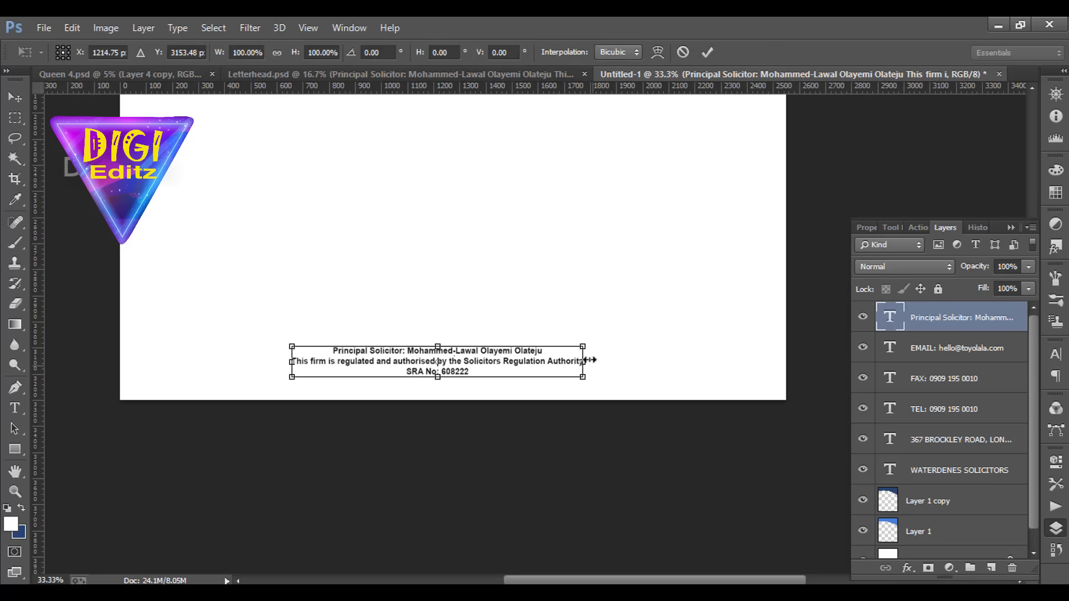
pyautogui.moveTo(583, 347); pyautogui.dragTo(629, 343)
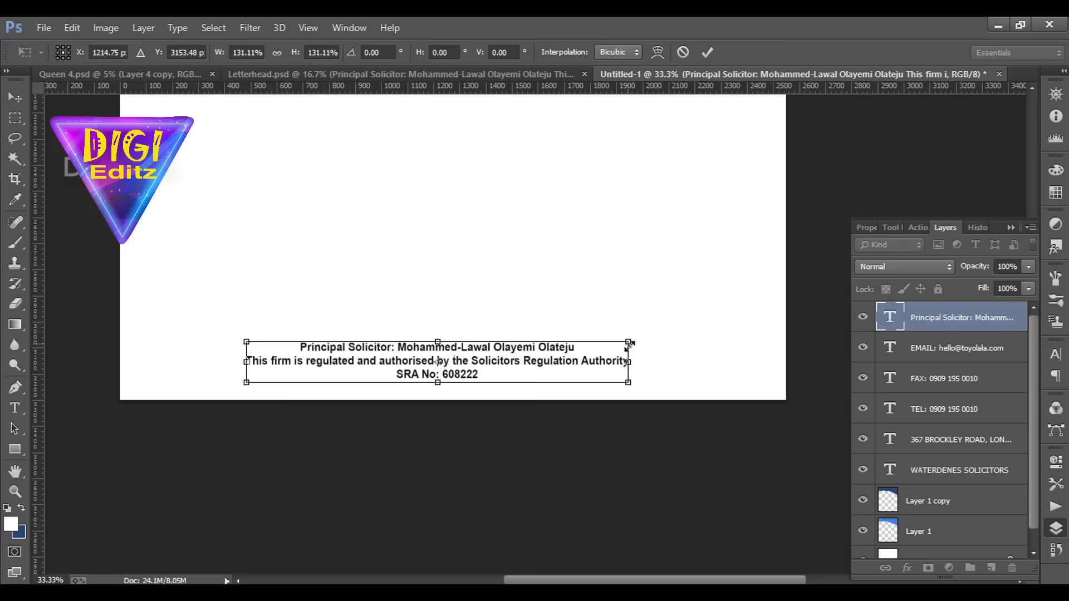
pyautogui.press('Return')
pyautogui.moveTo(578, 366); pyautogui.dragTo(590, 363)
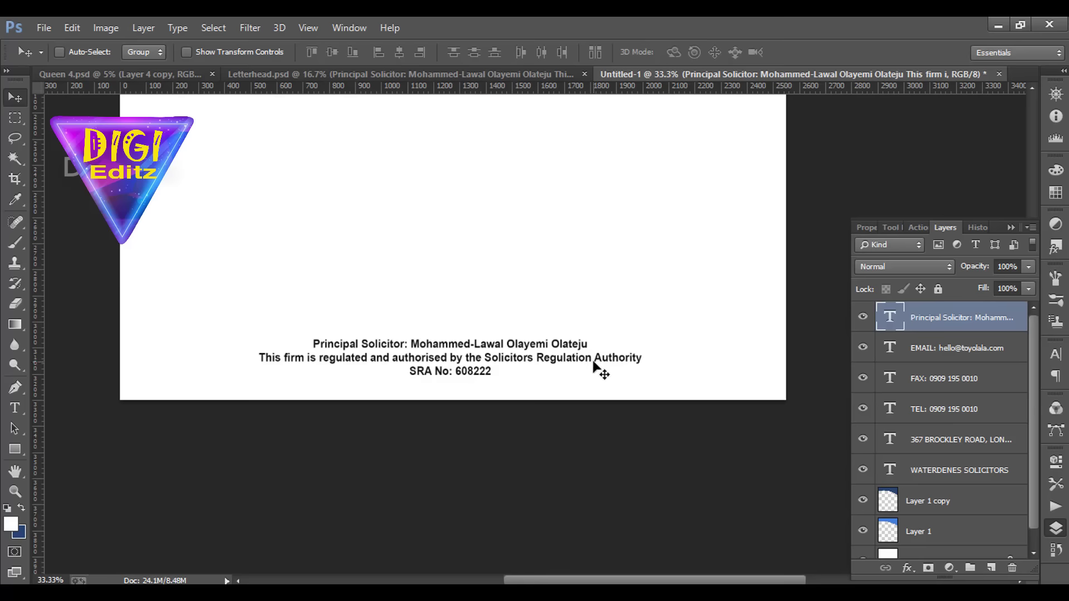
# Add a text layer reading "W" in the right part of the blue header and set its colour to fbfafa.
pyautogui.scroll(10, 645, 392)
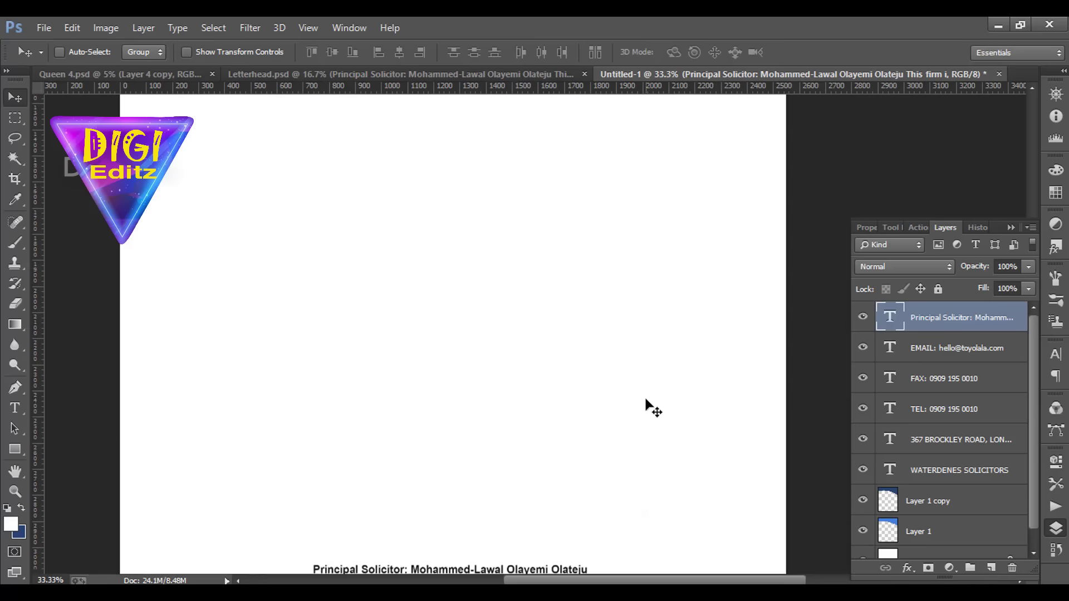
pyautogui.scroll(10, 650, 411)
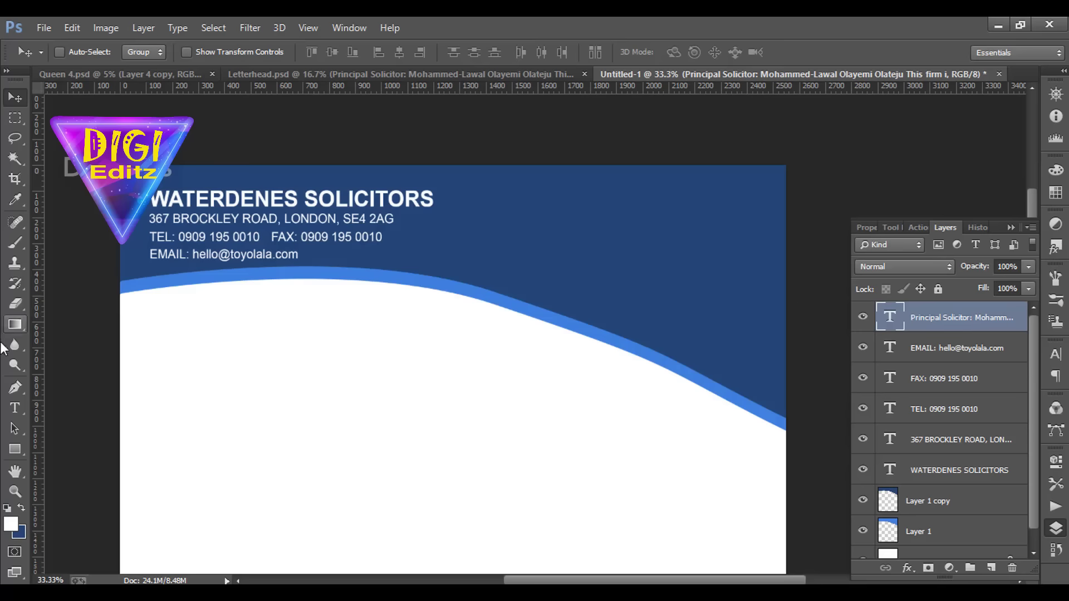
pyautogui.click(16, 410)
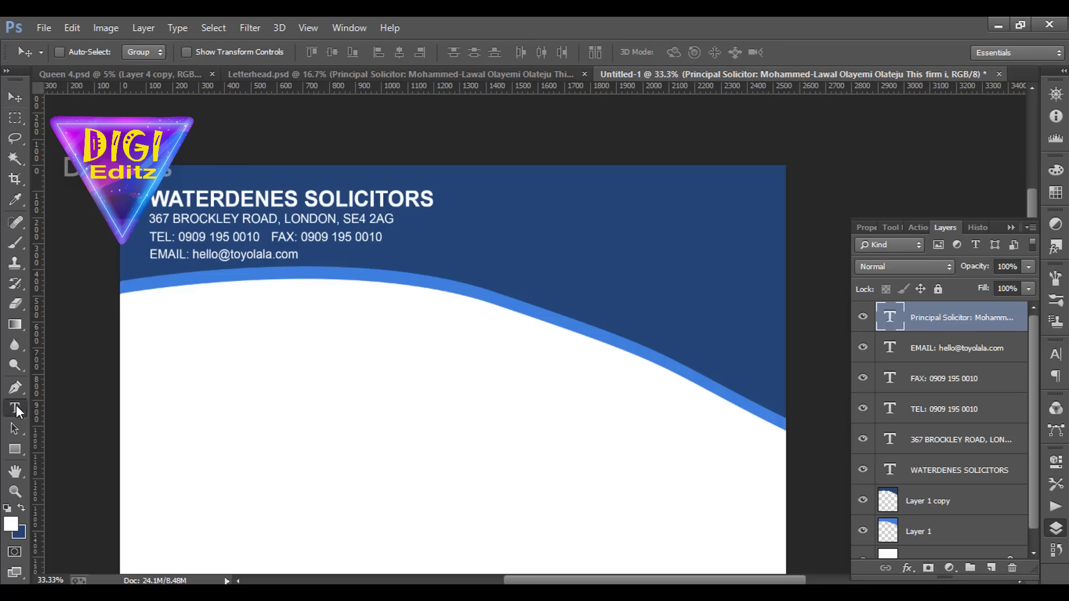
pyautogui.click(625, 243)
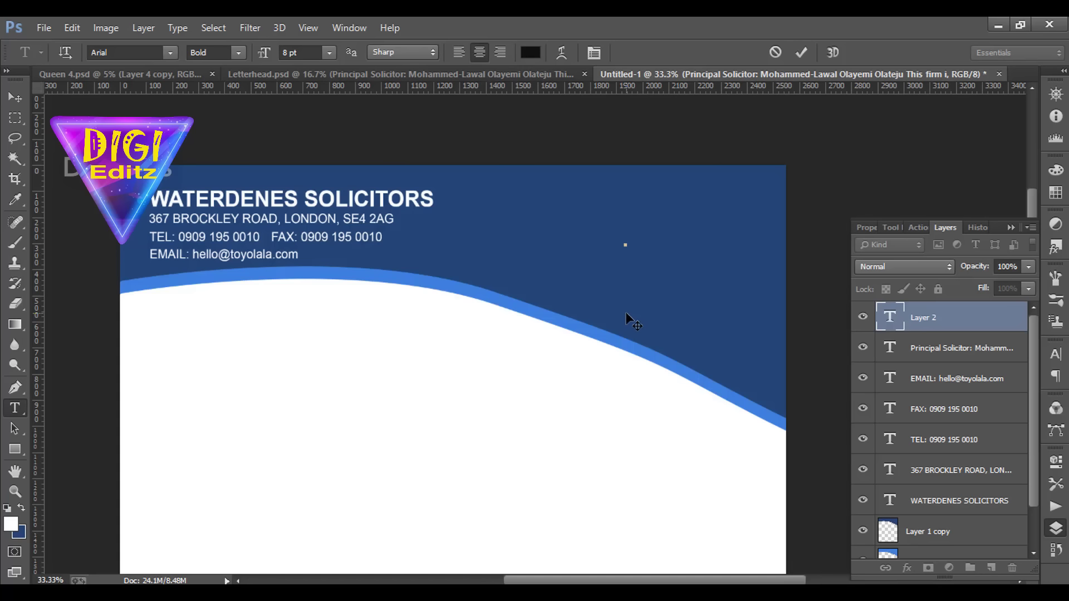
pyautogui.write('W')
pyautogui.click(533, 53)
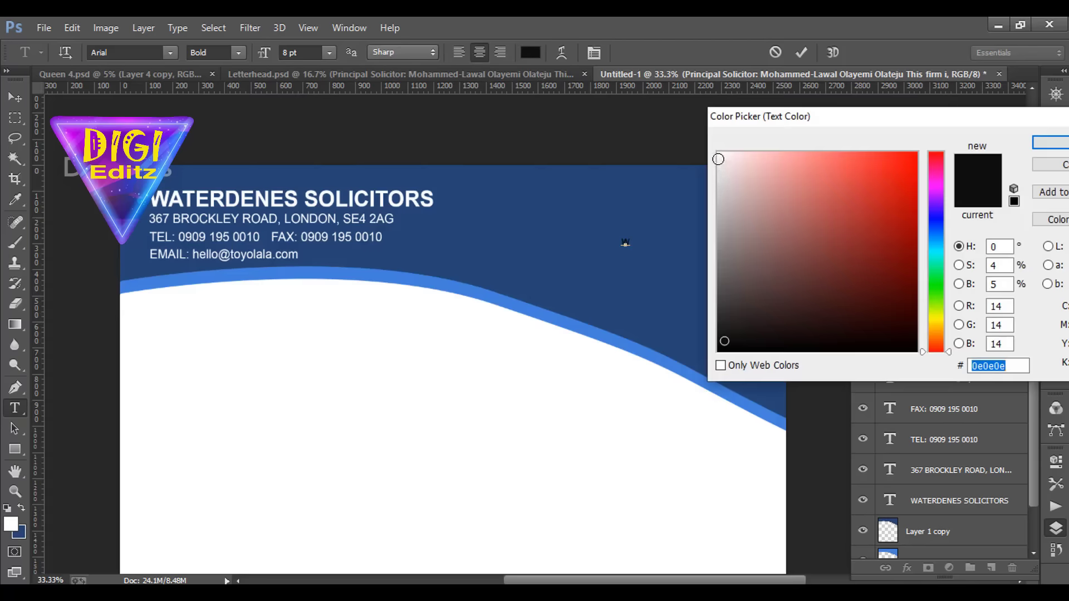
pyautogui.write('ffffff')
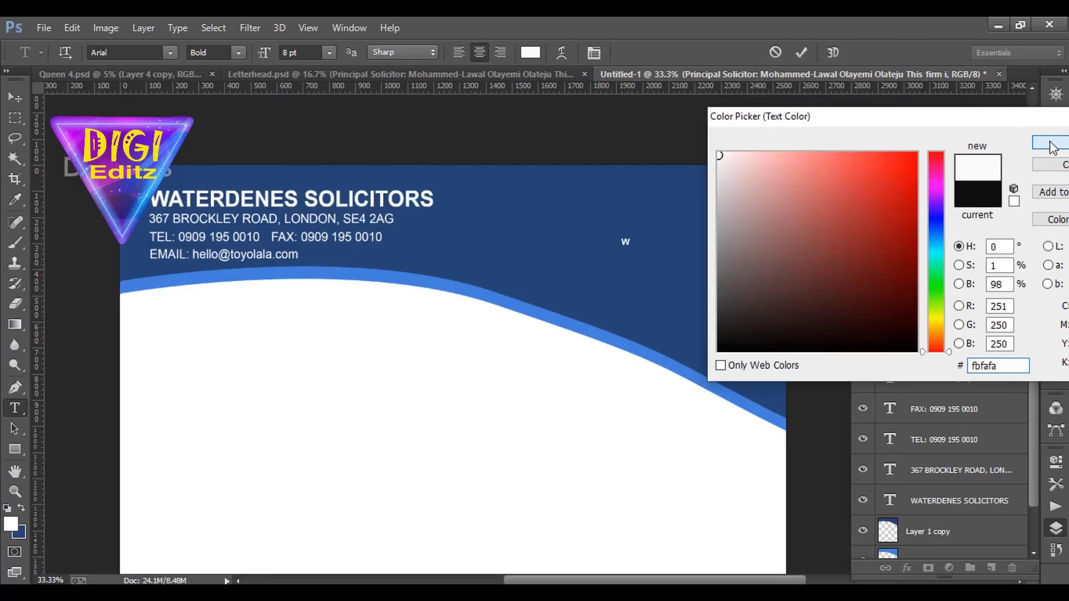
pyautogui.press('Return')
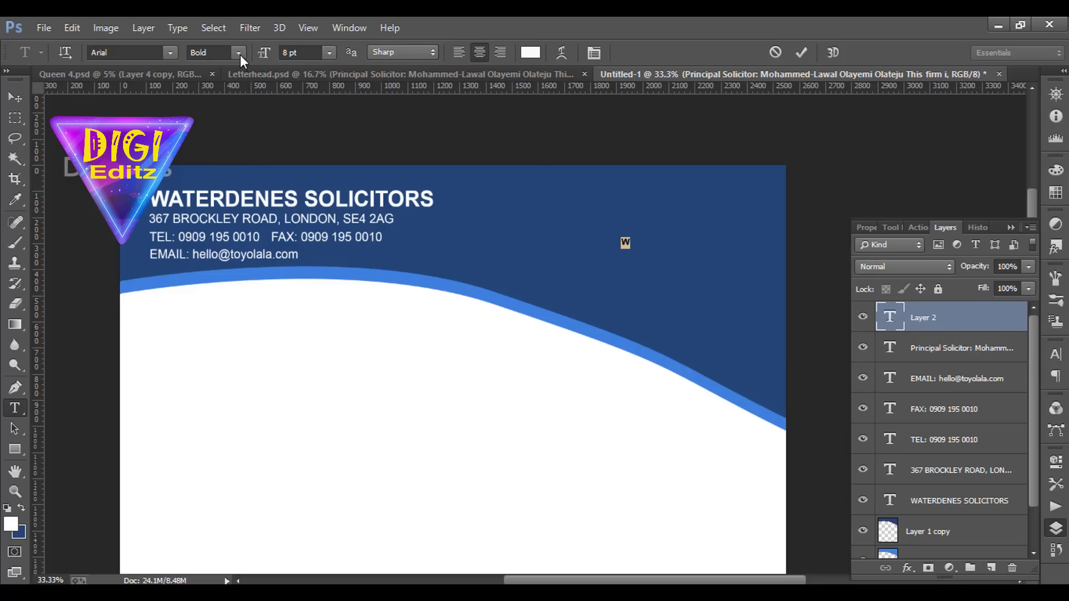
# Set the header's W to 60 pt and change its font to BAD GRUNGE.
pyautogui.click(329, 52)
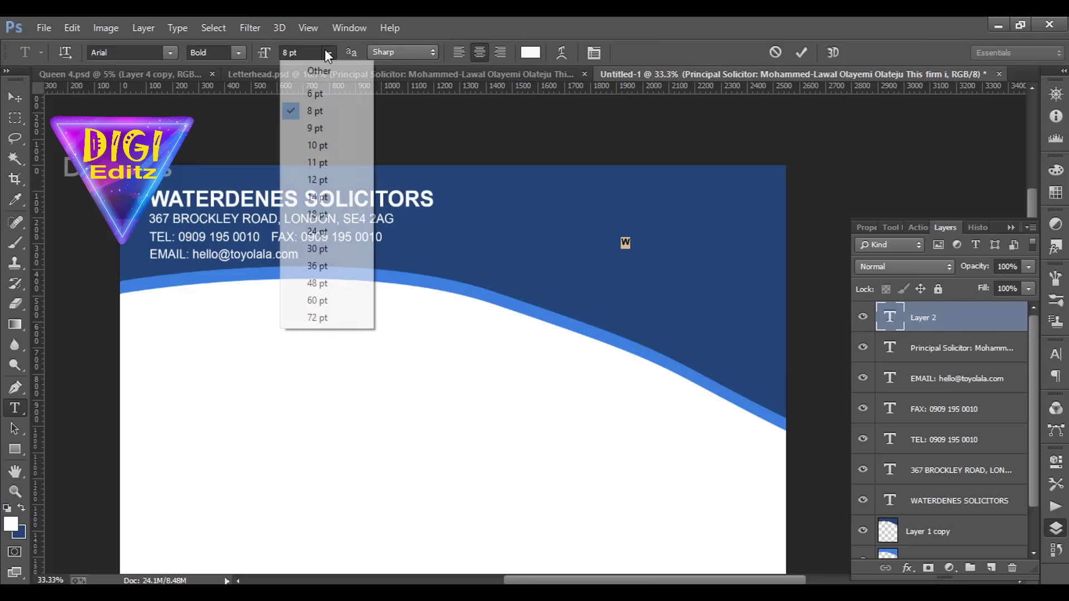
pyautogui.click(319, 302)
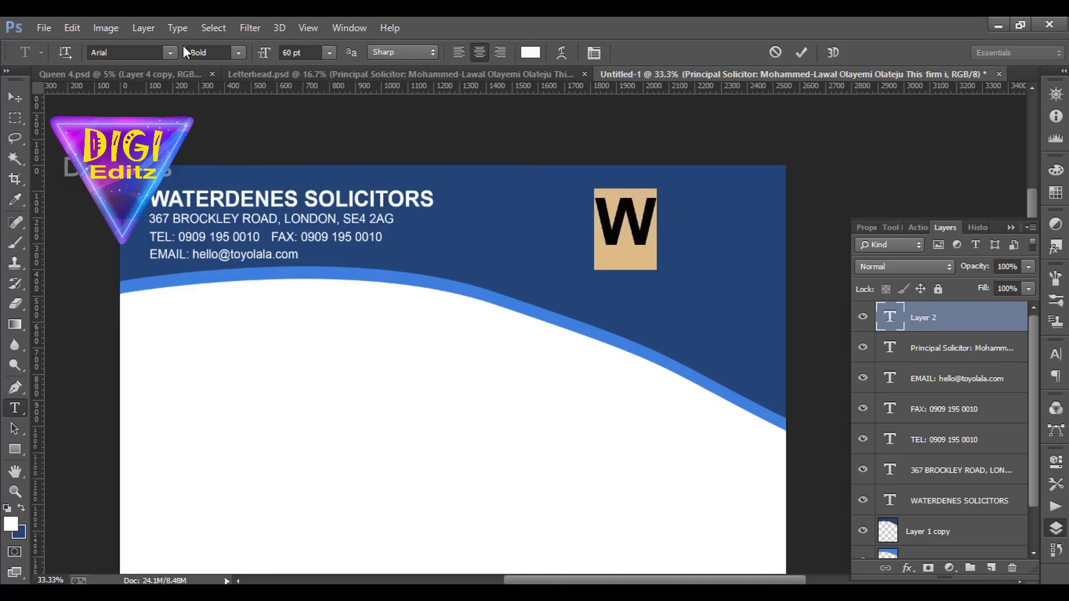
pyautogui.click(171, 53)
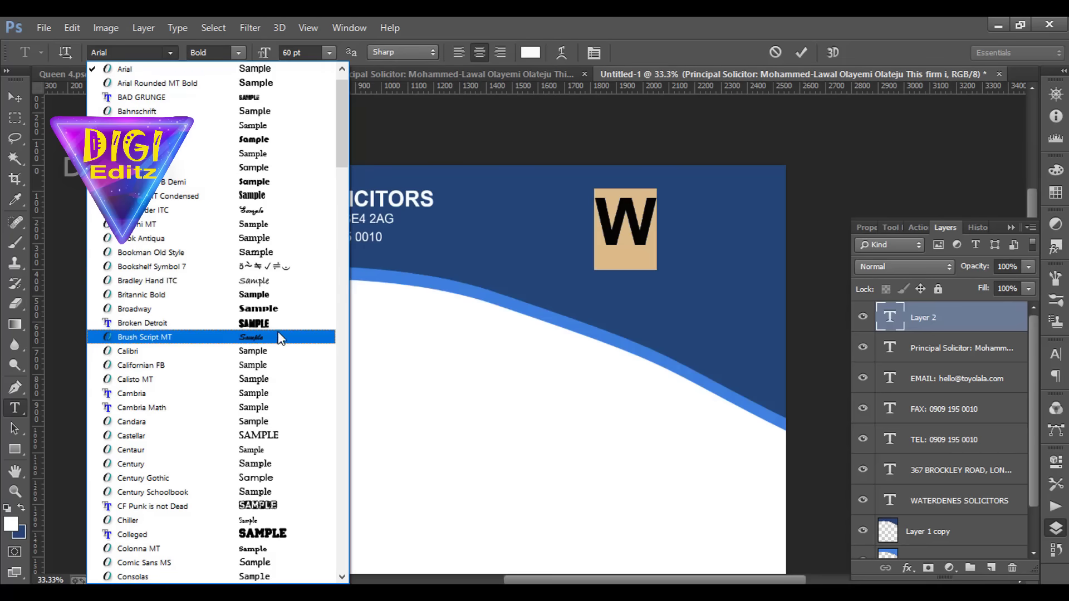
pyautogui.click(132, 51)
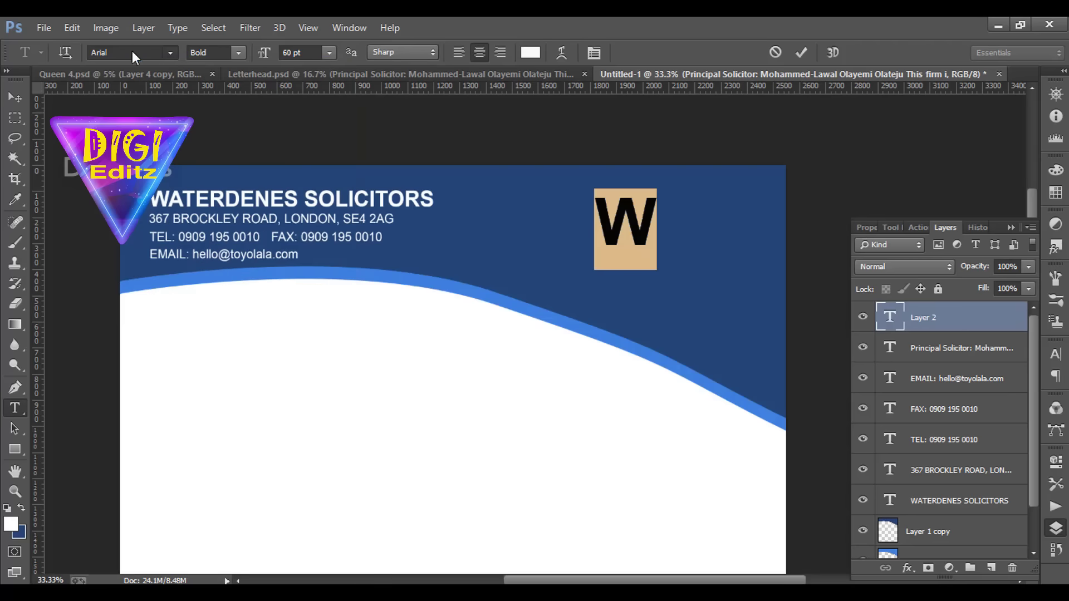
pyautogui.write('BAD GRUNGE')
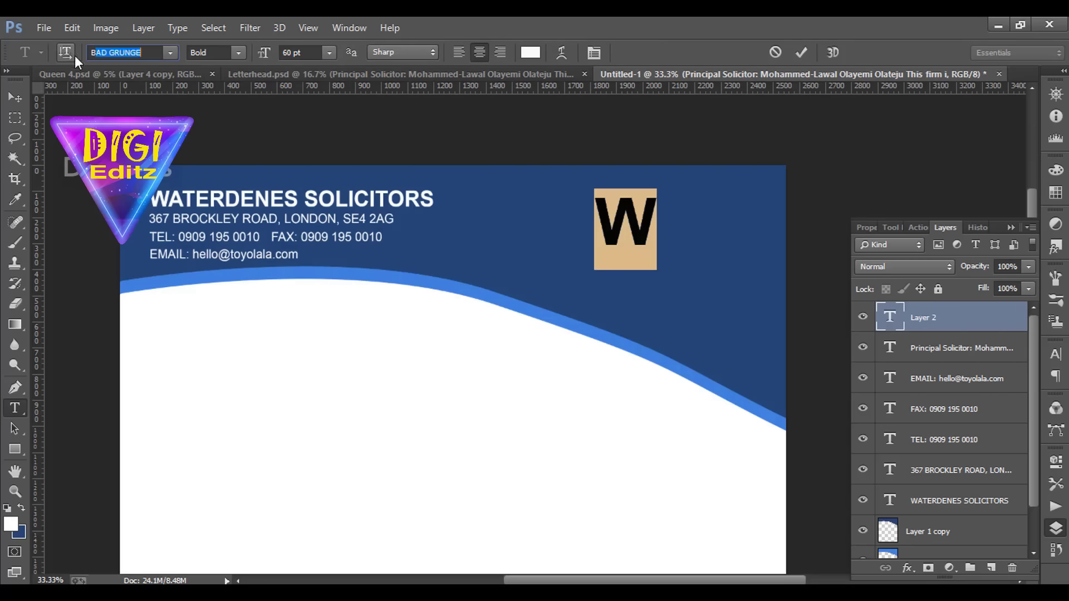
pyautogui.press('Return')
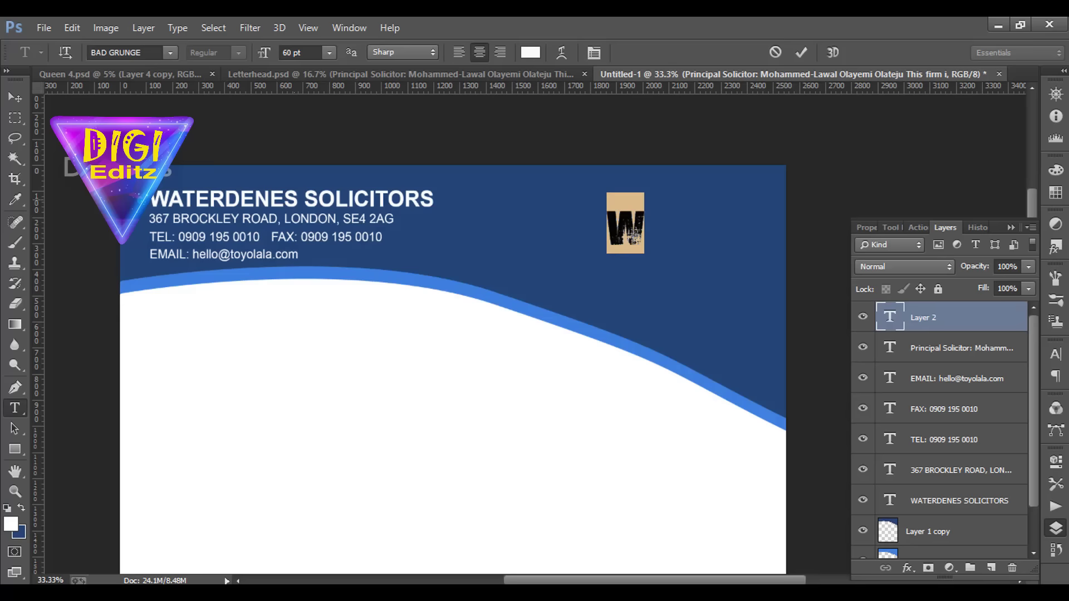
pyautogui.click(13, 98)
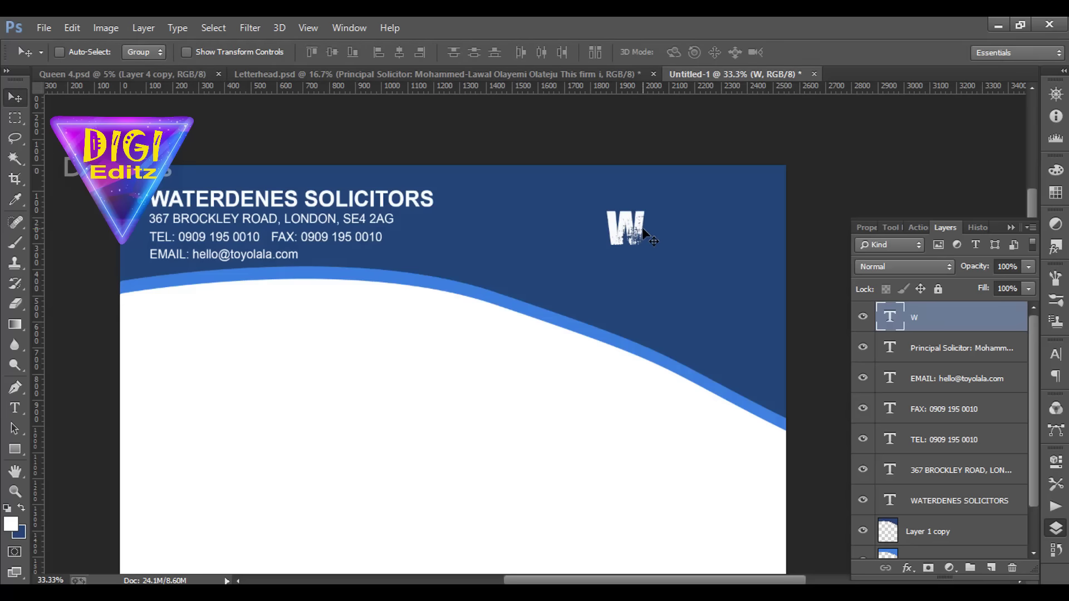
# Scale the W to about 218% with Free Transform and shift it slightly right within the blue header.
pyautogui.hotkey('ctrl', 't')
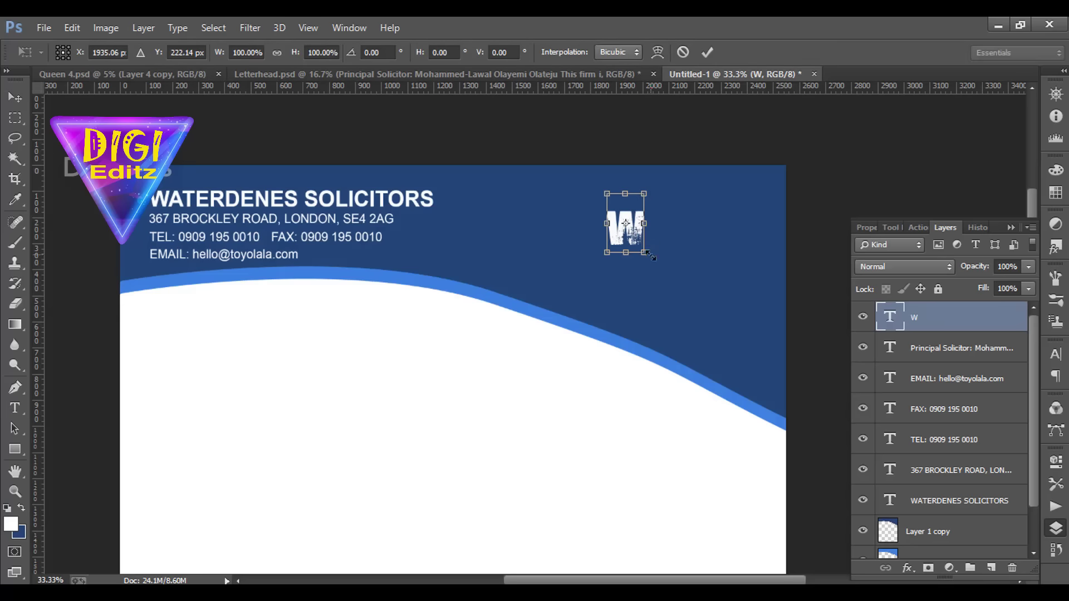
pyautogui.moveTo(647, 256); pyautogui.dragTo(666, 296)
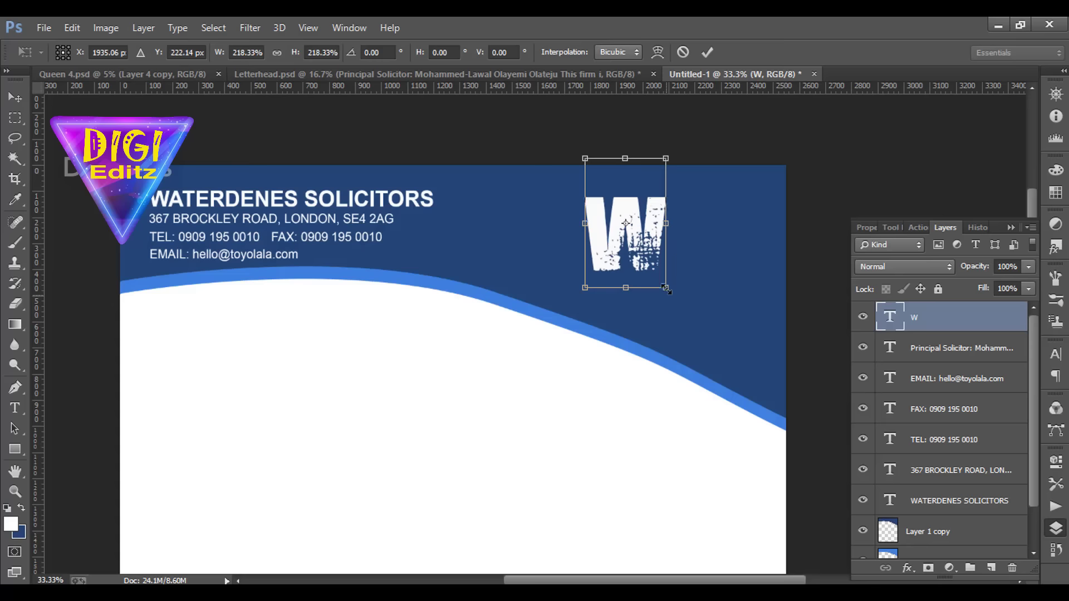
pyautogui.moveTo(657, 259); pyautogui.dragTo(674, 262)
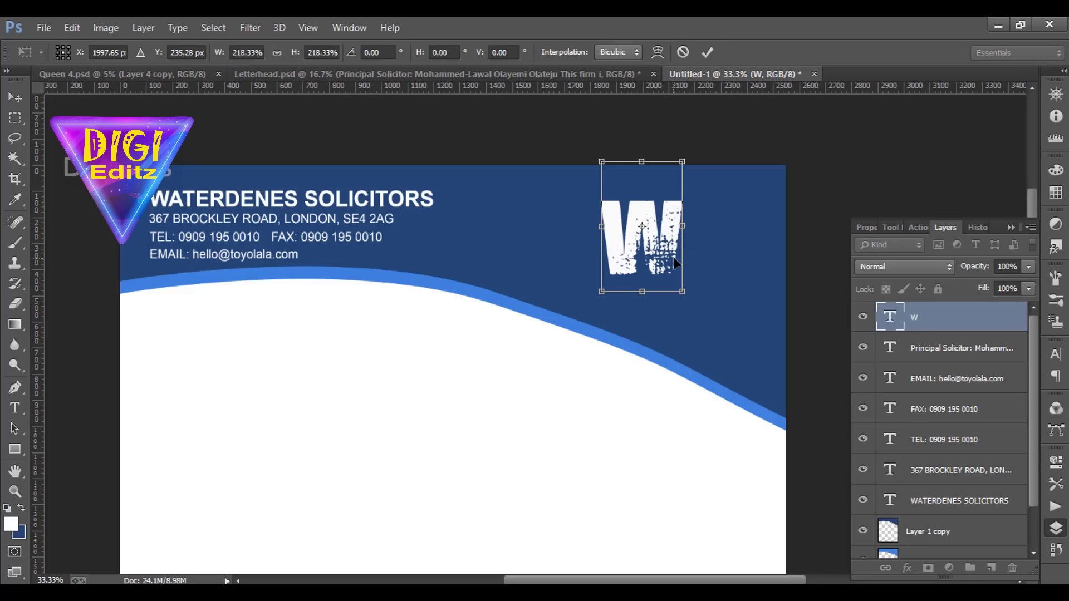
pyautogui.press('Return')
# Duplicate the W text layer, change the copy's letter to S and place it directly right of the W.
pyautogui.keyDown('alt'); pyautogui.moveTo(676, 265); pyautogui.dragTo(529, 256); pyautogui.keyUp('alt')
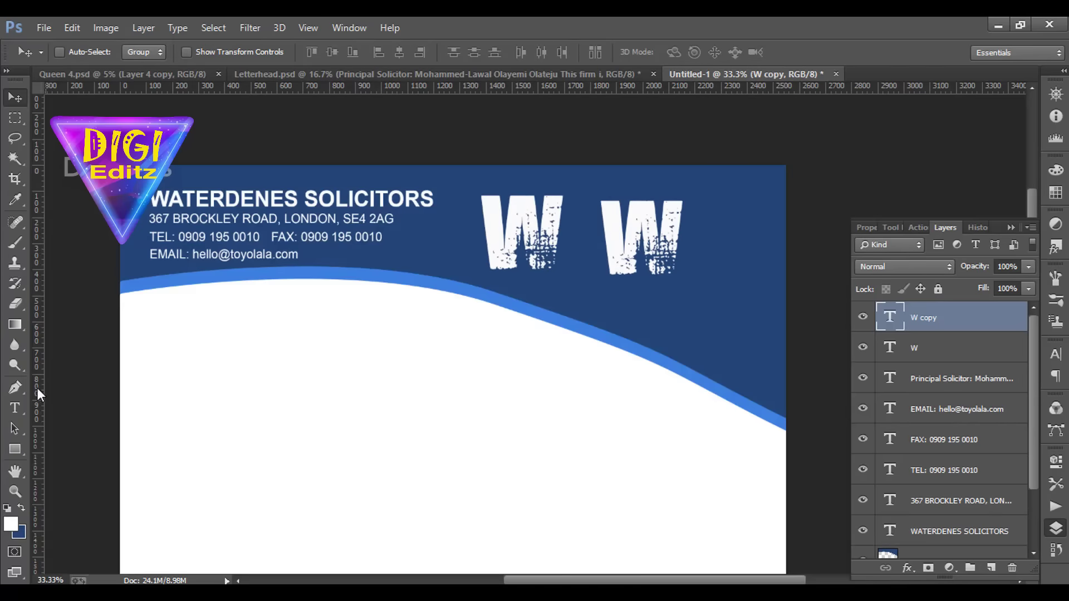
pyautogui.click(15, 408)
pyautogui.click(488, 260)
pyautogui.hotkey('ctrl', 'a')
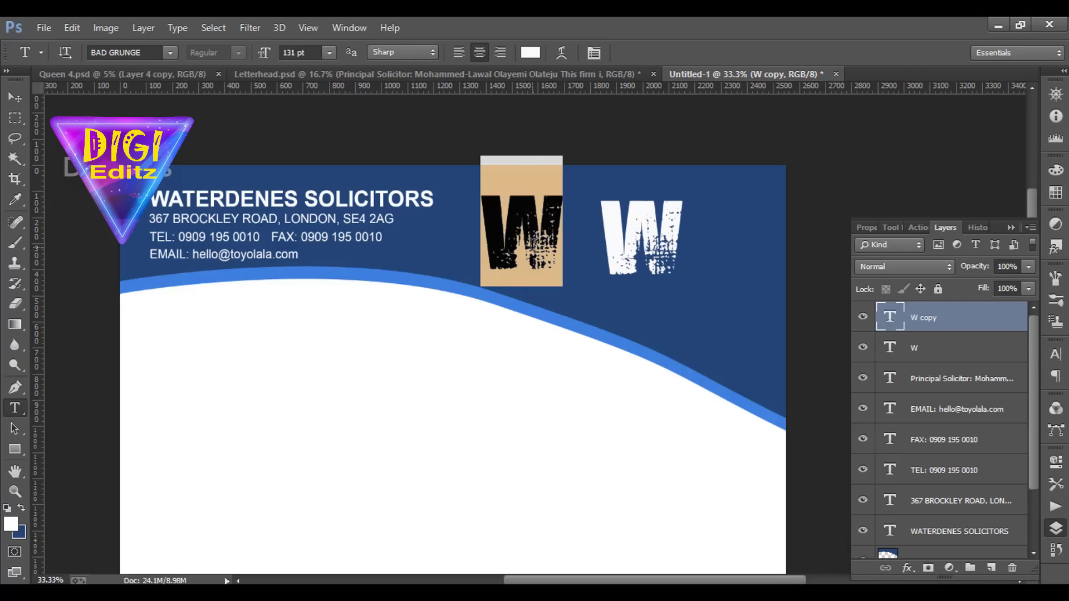
pyautogui.write('S')
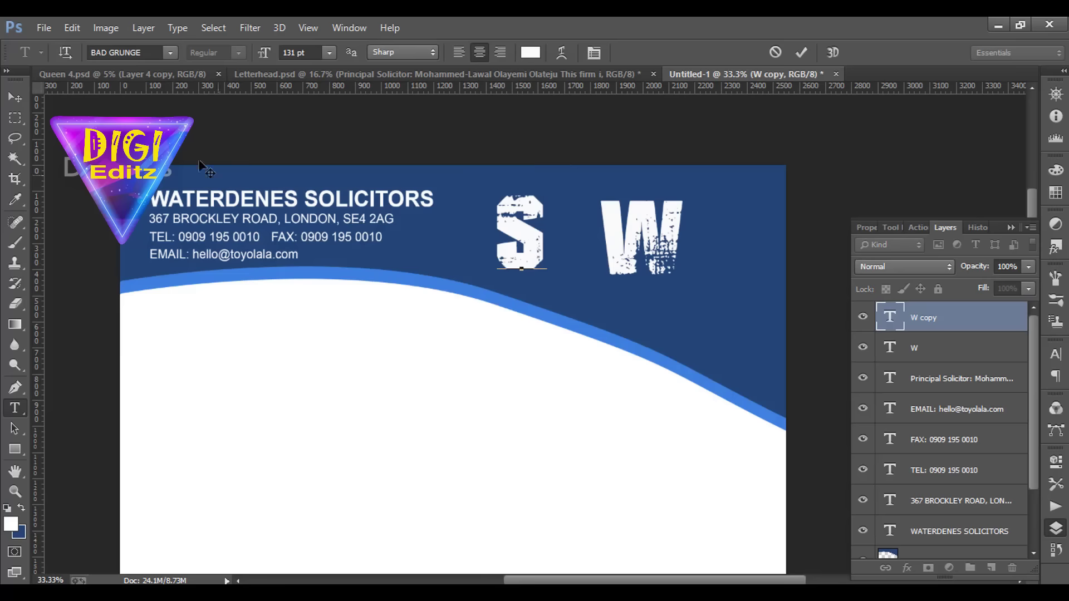
pyautogui.click(19, 99)
pyautogui.moveTo(542, 251); pyautogui.dragTo(727, 261)
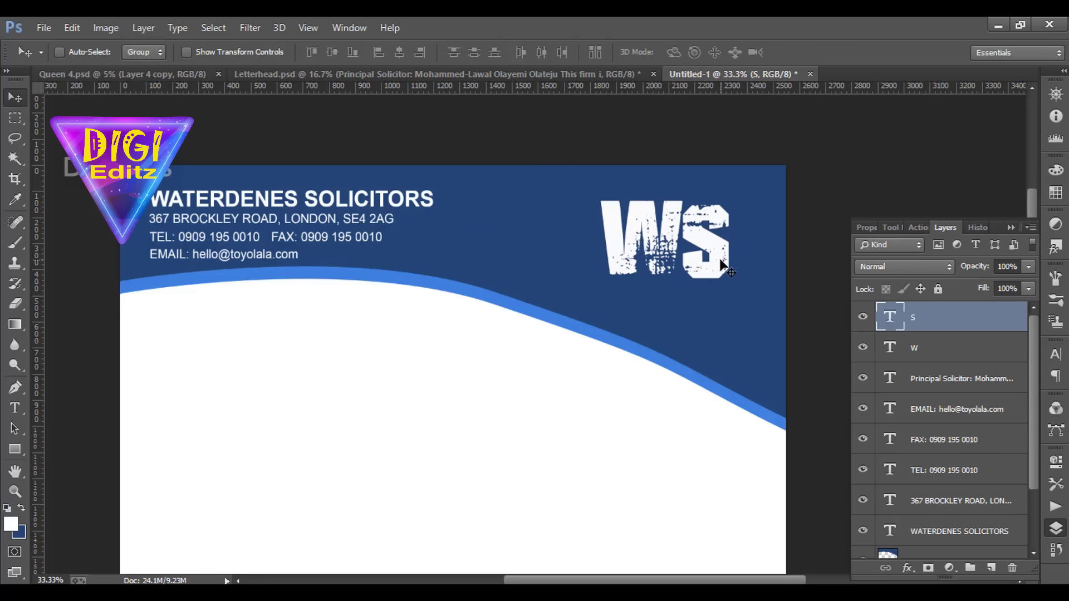
# Adjust the S with Free Transform to match the W's height and line it up beside the W.
pyautogui.hotkey('ctrl', 't')
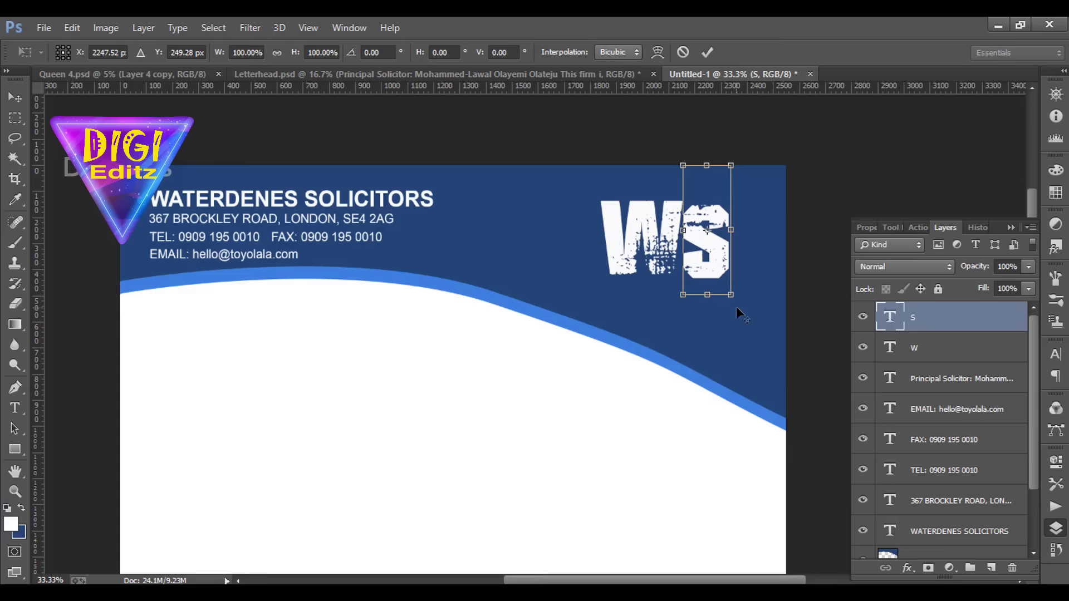
pyautogui.moveTo(731, 294); pyautogui.dragTo(715, 273)
pyautogui.press('Return')
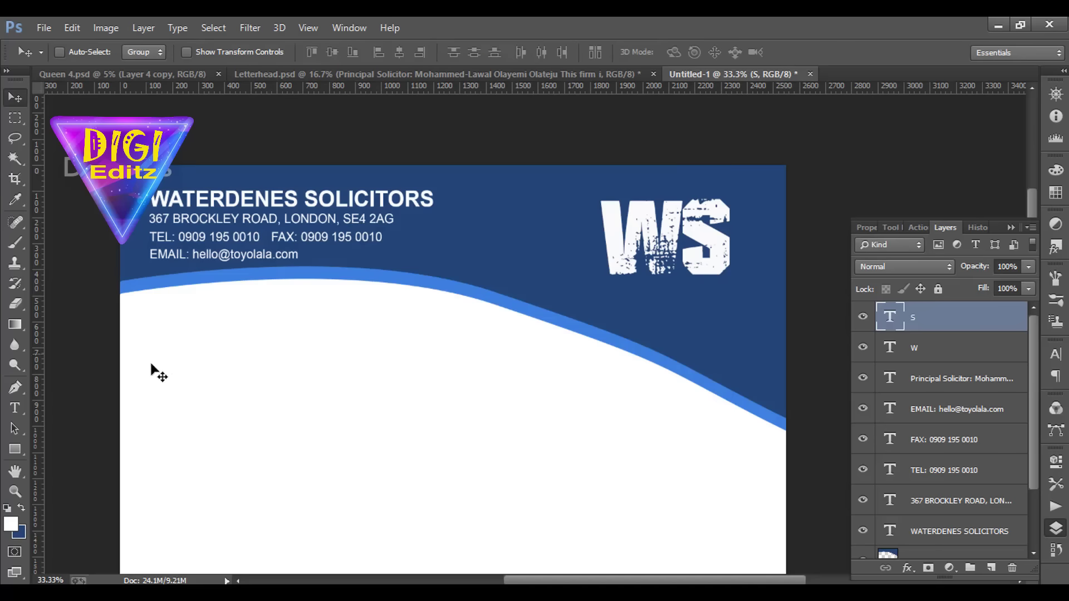
# Change the text colour of the S to yellow, eaf21c.
pyautogui.click(15, 409)
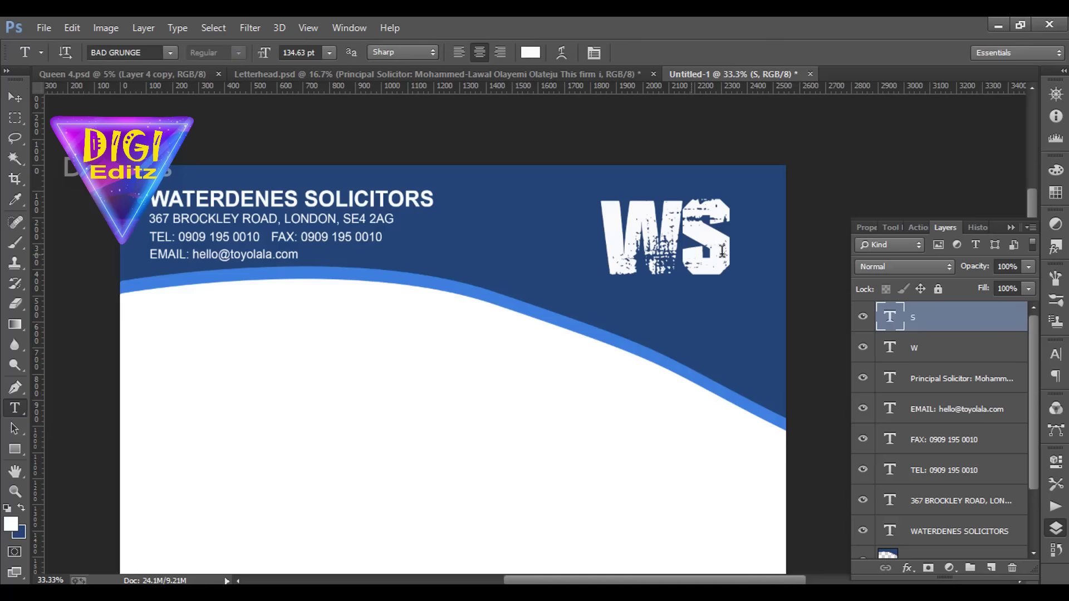
pyautogui.doubleClick(692, 252)
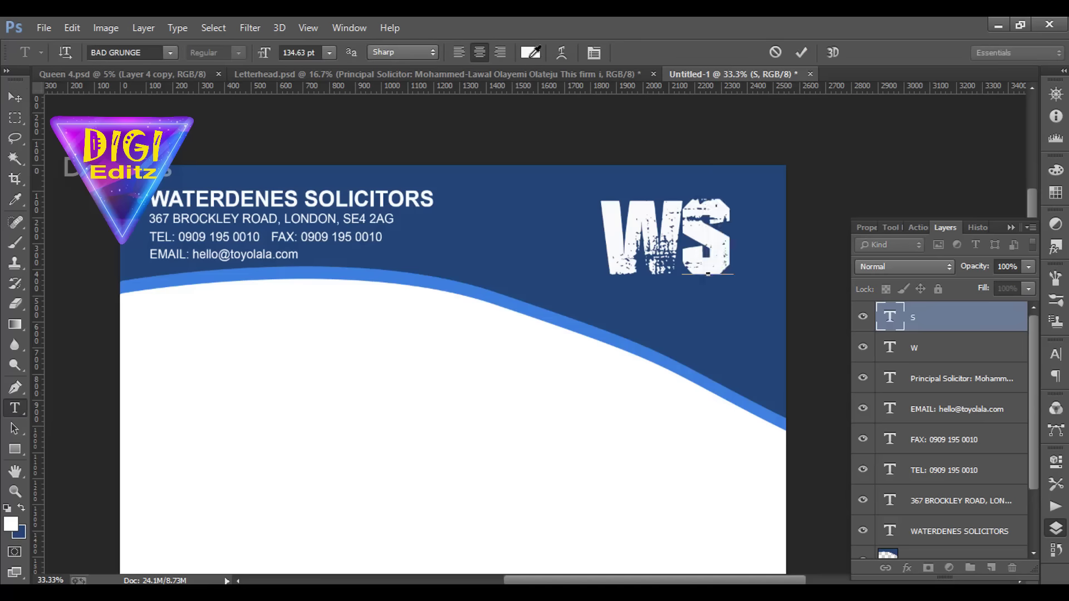
pyautogui.click(530, 52)
pyautogui.click(935, 317)
pyautogui.moveTo(875, 165); pyautogui.dragTo(894, 162)
pyautogui.moveTo(916, 123); pyautogui.dragTo(683, 336)
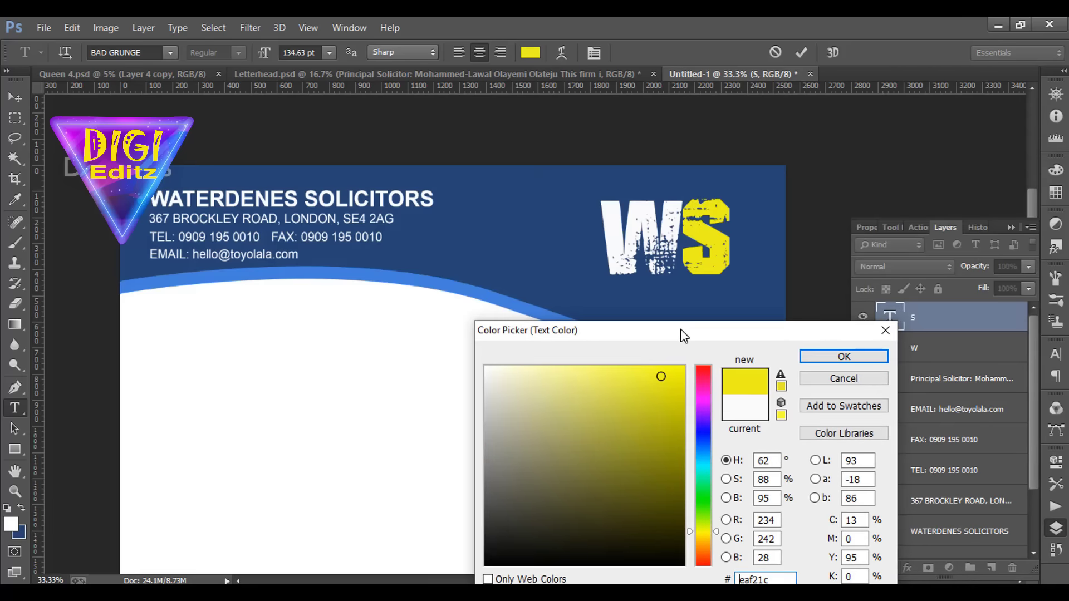
pyautogui.click(843, 356)
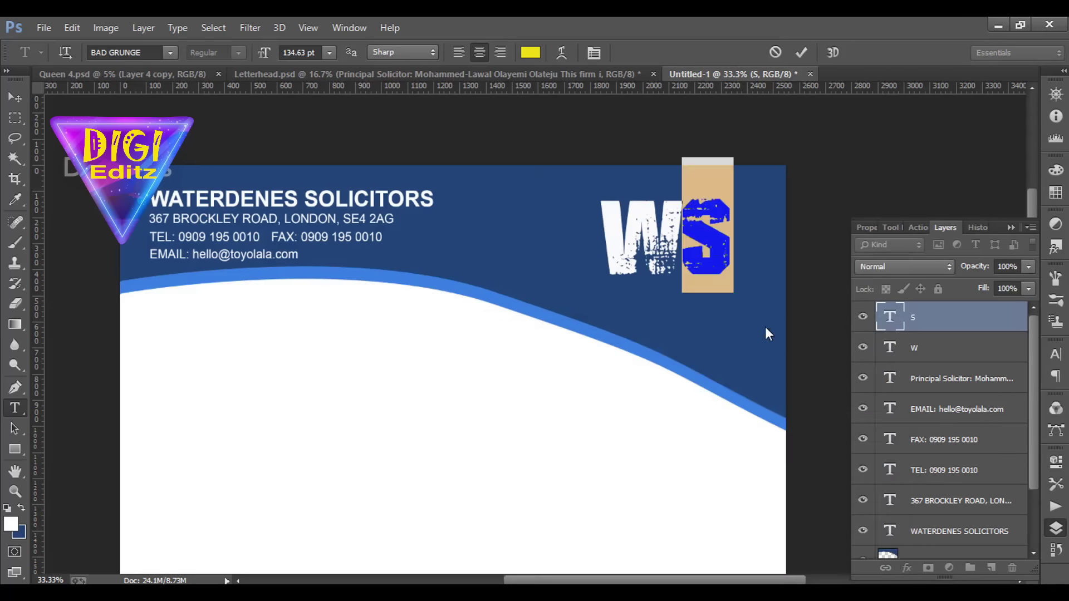
pyautogui.click(14, 97)
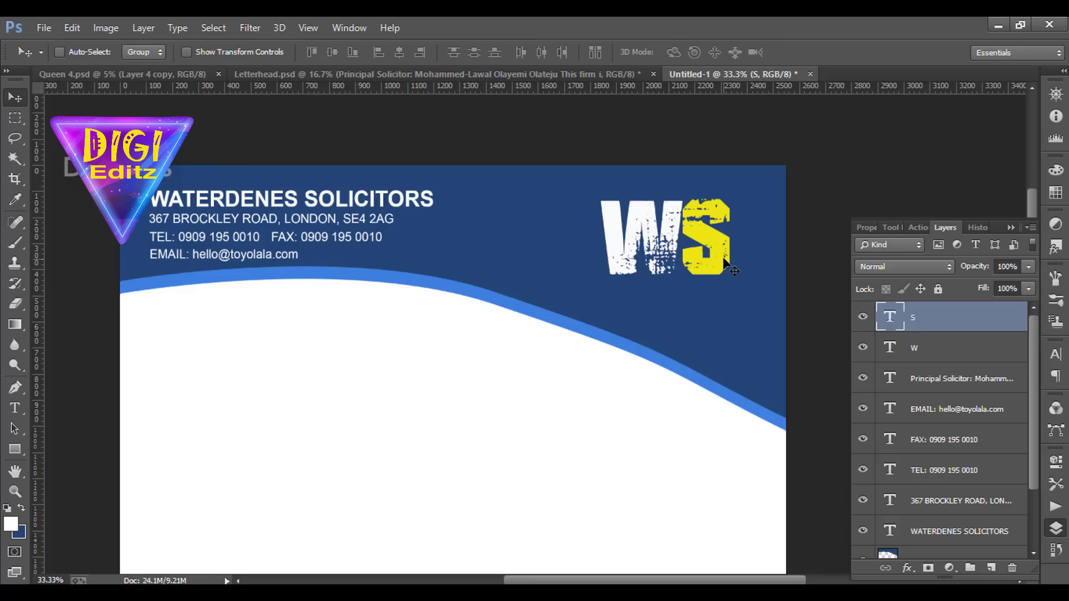
# On a new layer, fill a rectangle around the WS letters with white and clear its inside to leave a thin frame.
pyautogui.click(992, 568)
pyautogui.click(15, 117)
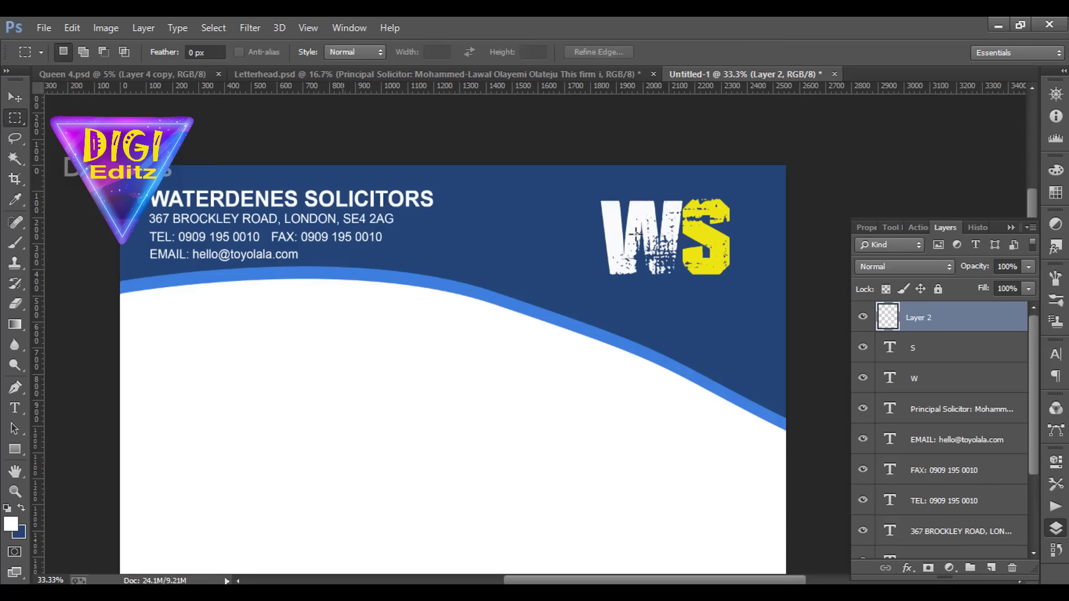
pyautogui.moveTo(592, 193); pyautogui.dragTo(739, 284)
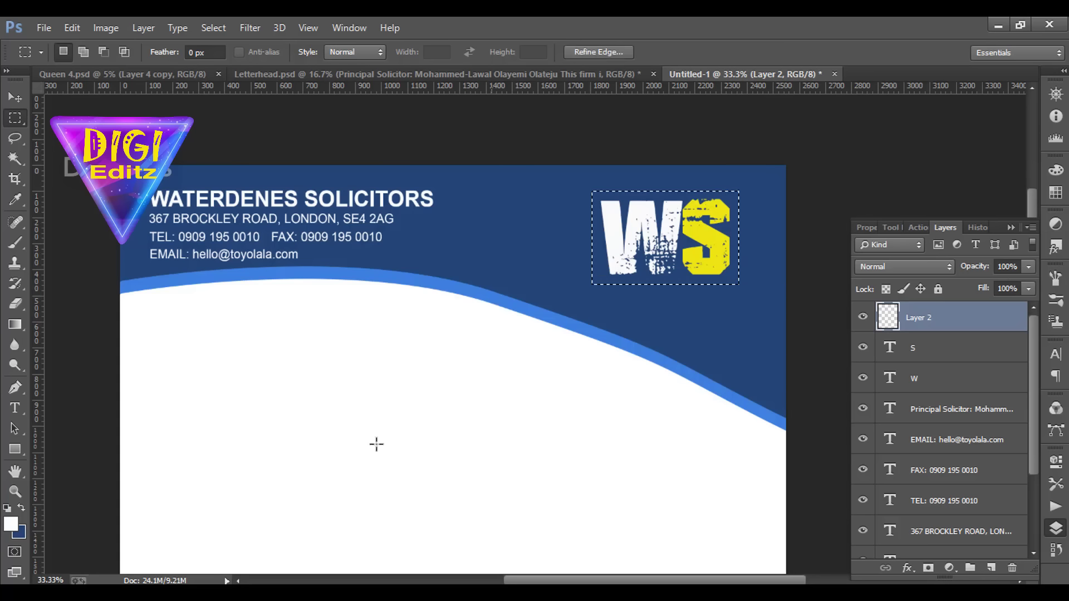
pyautogui.click(21, 508)
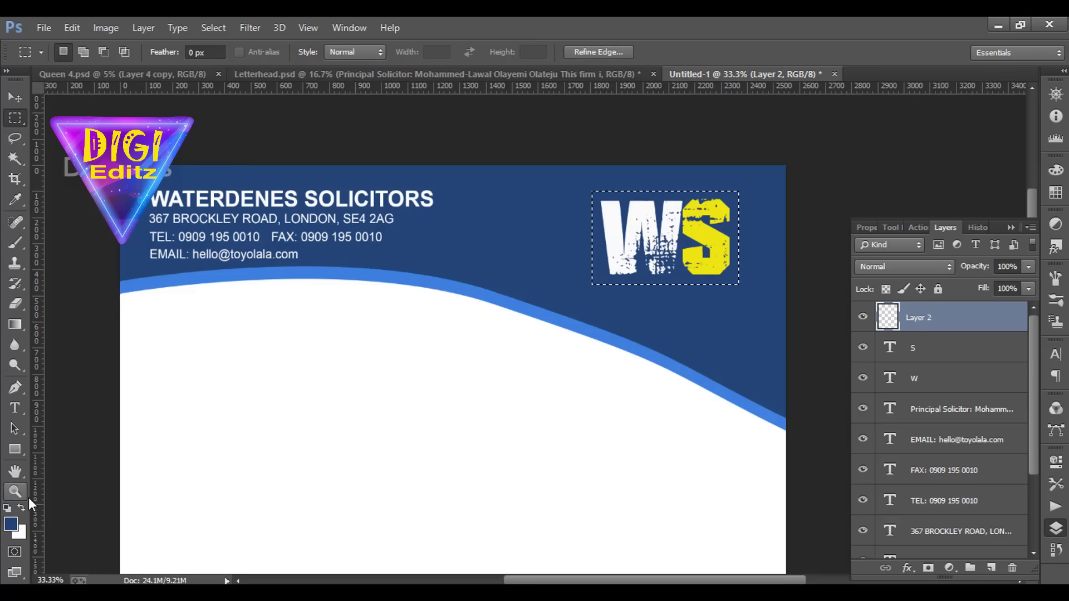
pyautogui.hotkey('ctrl', 'BackSpace')
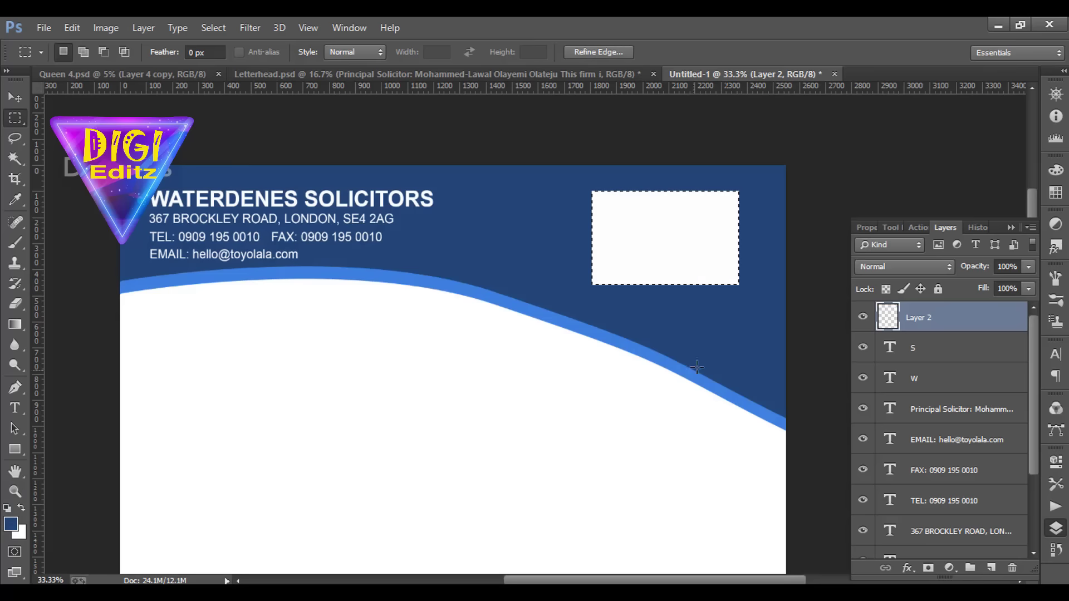
pyautogui.hotkey('ctrl', 'd')
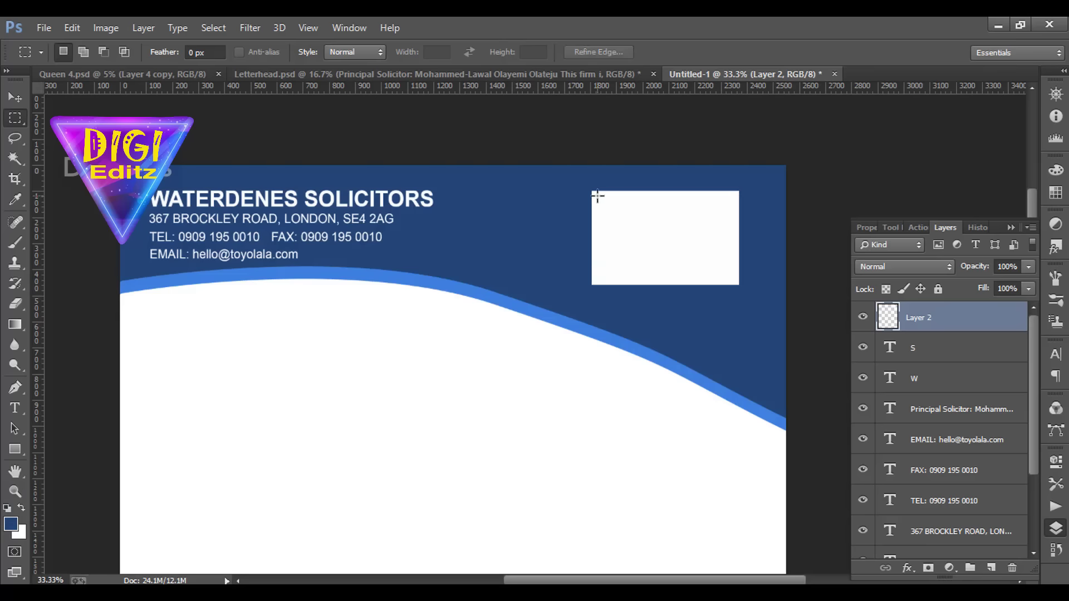
pyautogui.moveTo(609, 232); pyautogui.dragTo(734, 281)
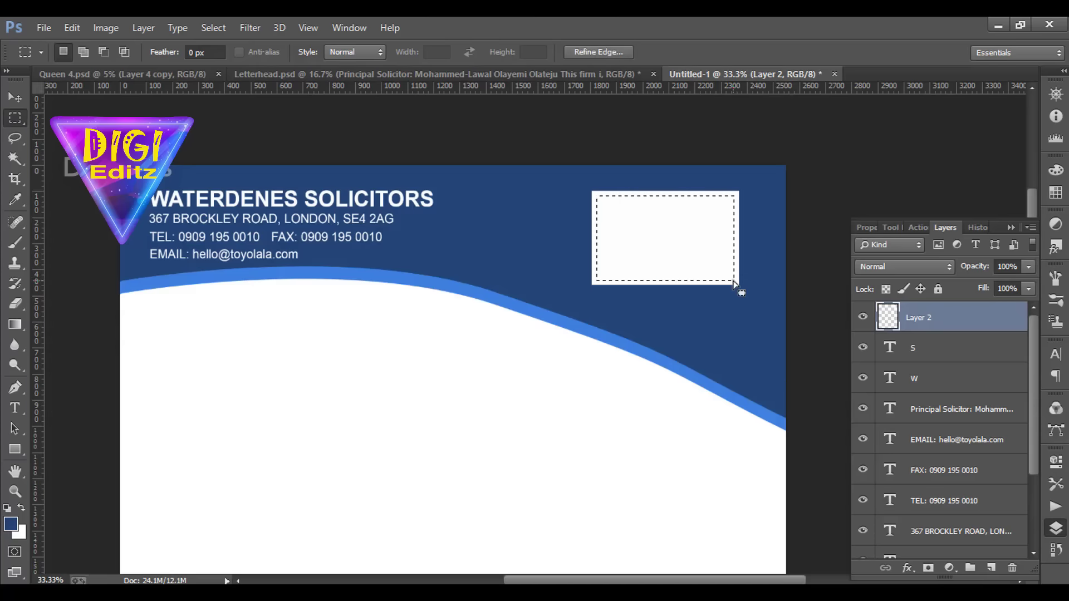
pyautogui.hotkey('ctrl', 'v')
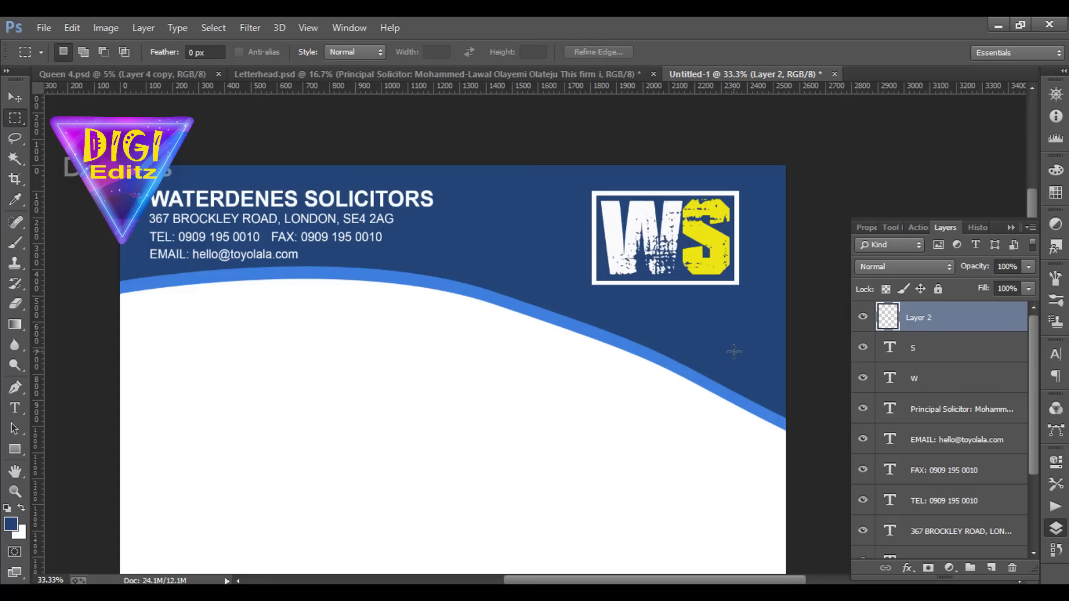
# Copy the frame, S and W layers together into Letterhead.psd, placing the logo in the right part of the header.
pyautogui.keyDown('shift'); pyautogui.click(939, 353); pyautogui.keyUp('shift')
pyautogui.keyDown('shift'); pyautogui.click(936, 380); pyautogui.keyUp('shift')
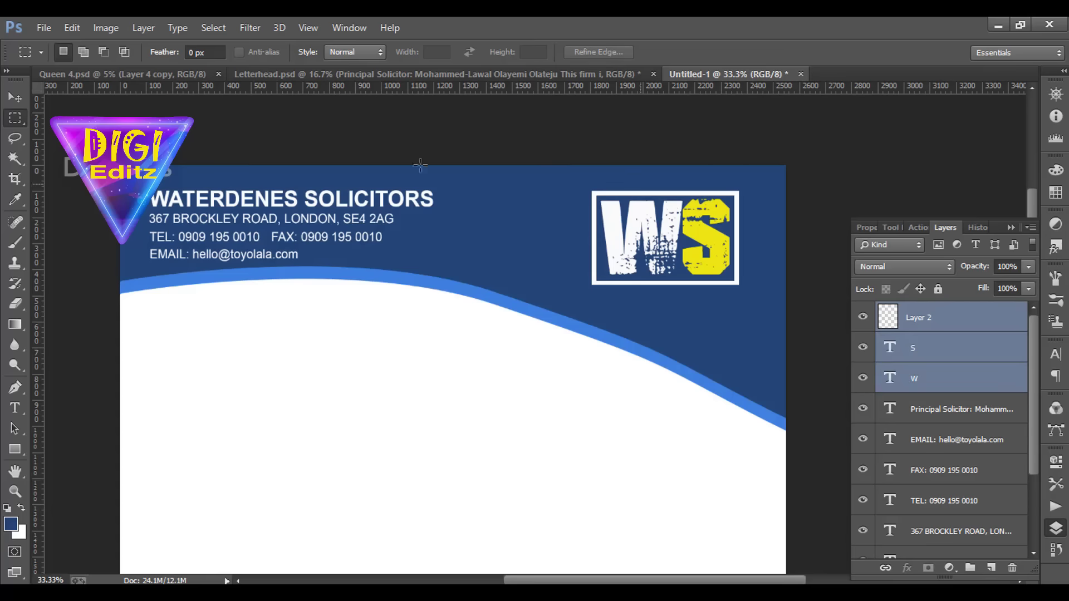
pyautogui.click(15, 98)
pyautogui.moveTo(618, 247); pyautogui.dragTo(617, 148)
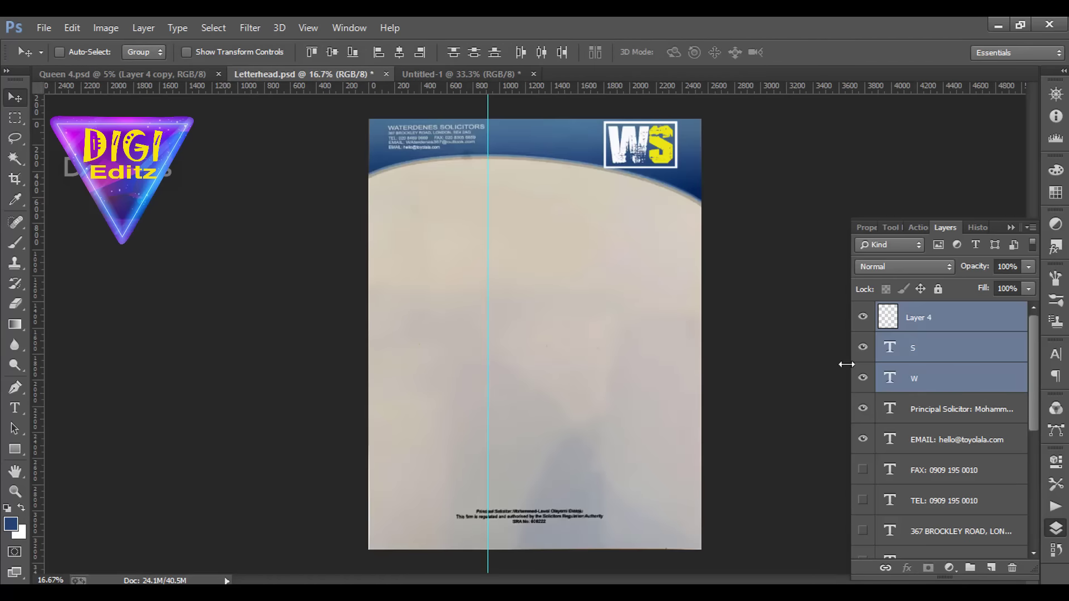
# Show the hidden fax, telephone, address and WATERDENES SOLICITORS text layers in Letterhead.psd.
pyautogui.scroll(-1, 879, 454)
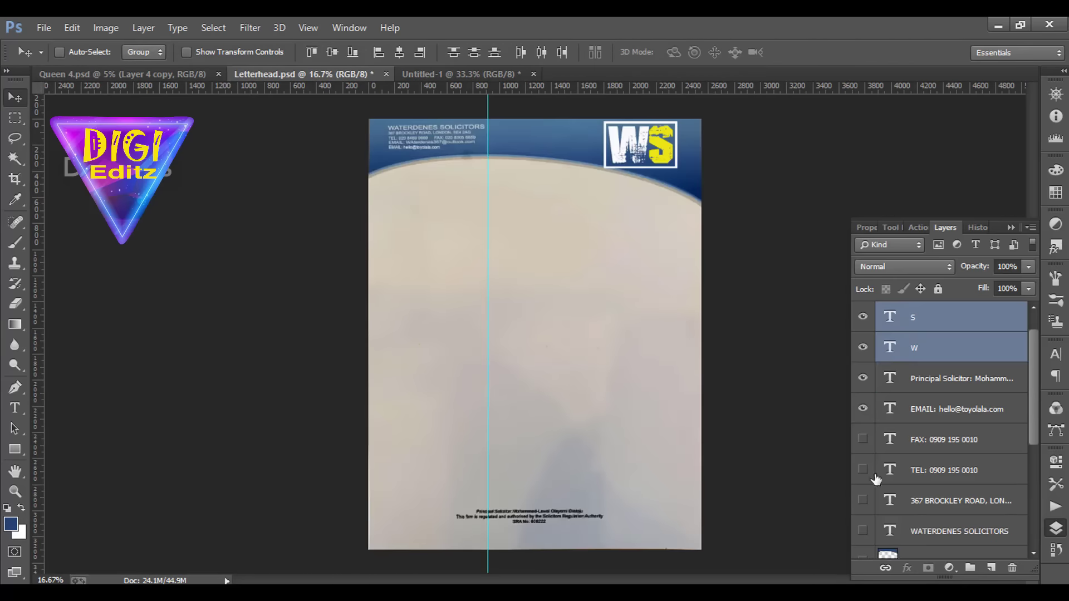
pyautogui.click(862, 440)
pyautogui.click(863, 470)
pyautogui.click(862, 500)
pyautogui.click(863, 531)
# Show the header shapes Layer 3 copy and Layer 3, and the white page fill Layer 2.
pyautogui.scroll(-2, 919, 540)
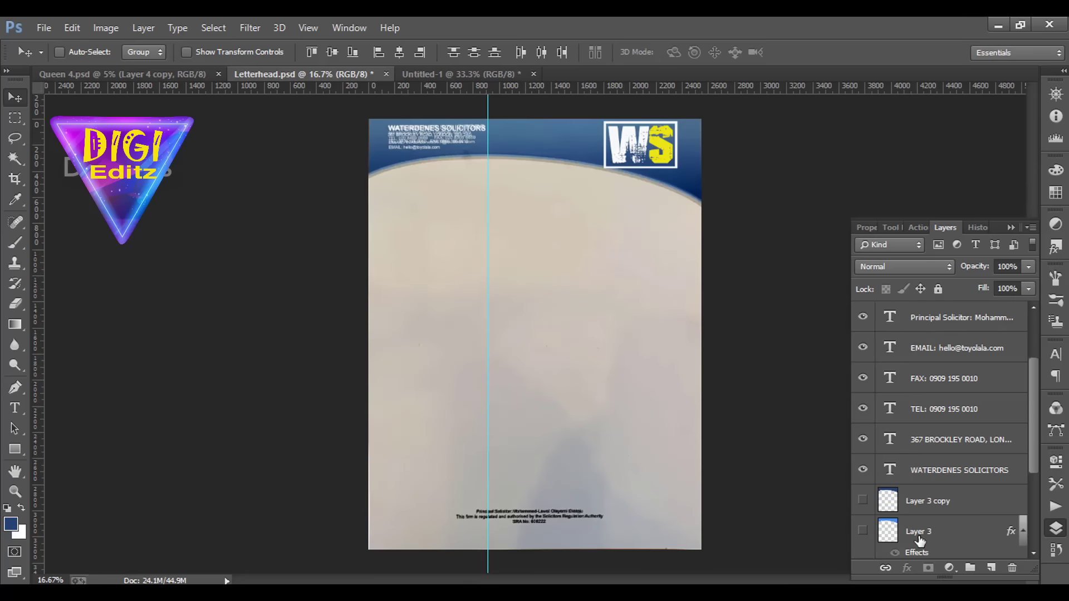
pyautogui.scroll(-1, 920, 540)
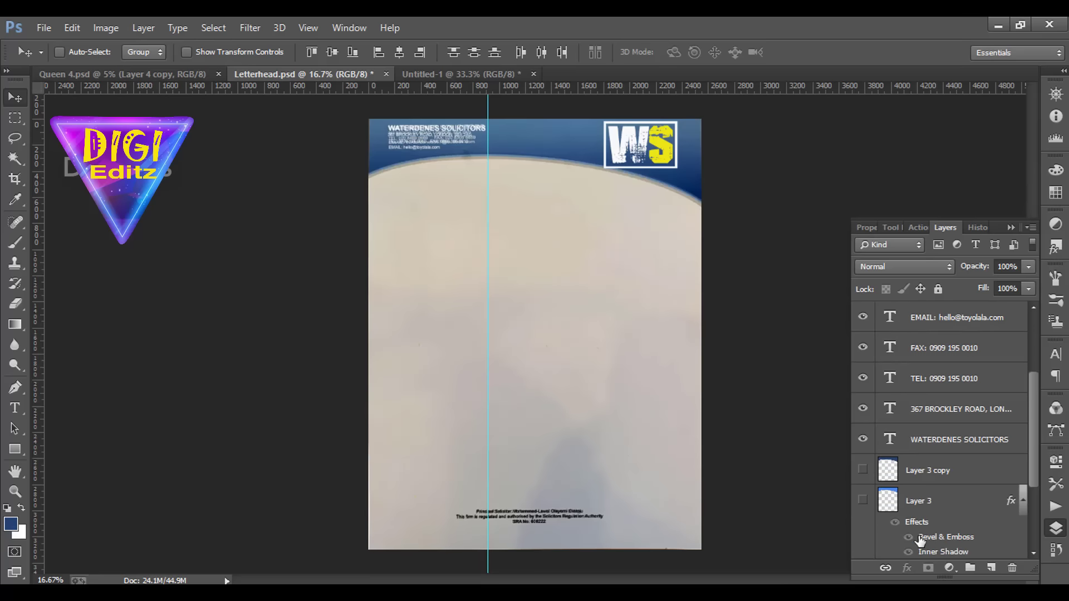
pyautogui.click(863, 470)
pyautogui.click(863, 501)
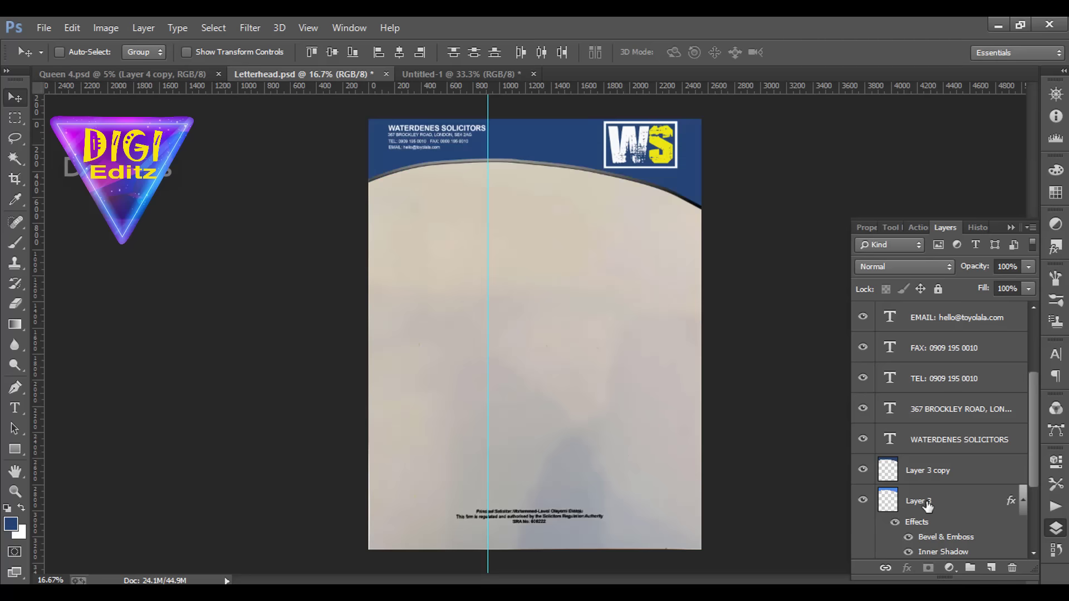
pyautogui.scroll(-2, 927, 506)
pyautogui.scroll(-2, 927, 506)
pyautogui.click(863, 483)
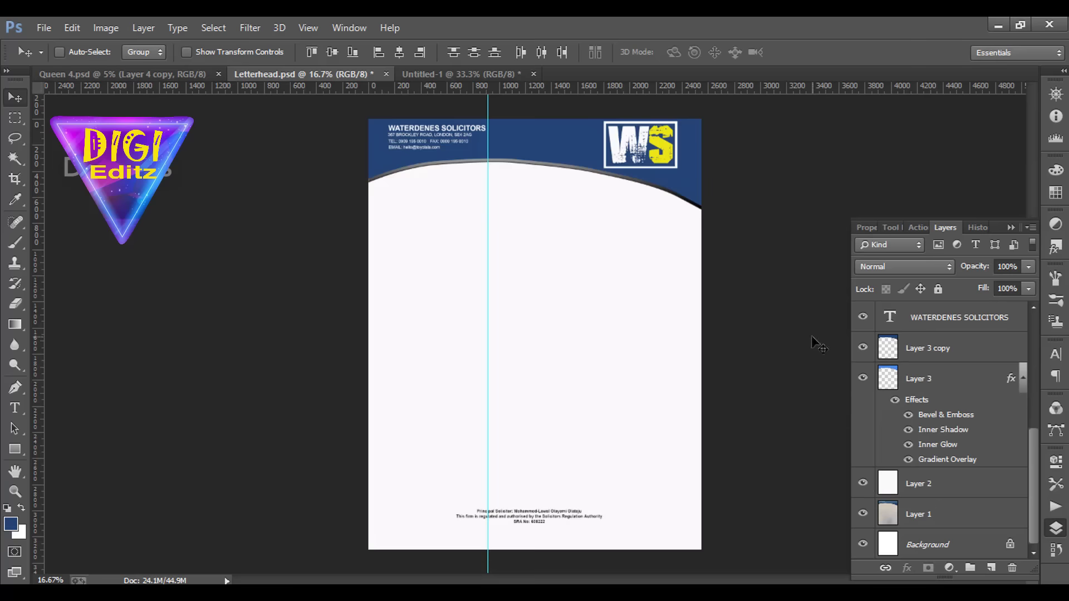
# Scale the framed WS logo in Letterhead.psd down to a little over half its size and place it near the header's right edge.
pyautogui.hotkey('ctrl', '+')
pyautogui.hotkey('ctrl', '+')
pyautogui.moveTo(816, 226); pyautogui.dragTo(740, 443)
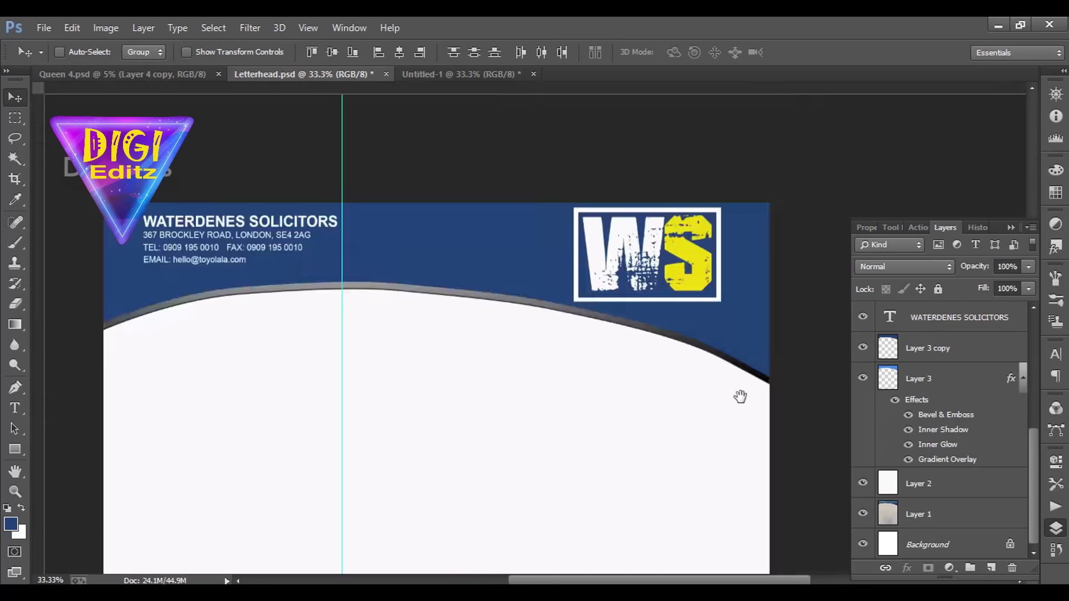
pyautogui.scroll(5, 913, 384)
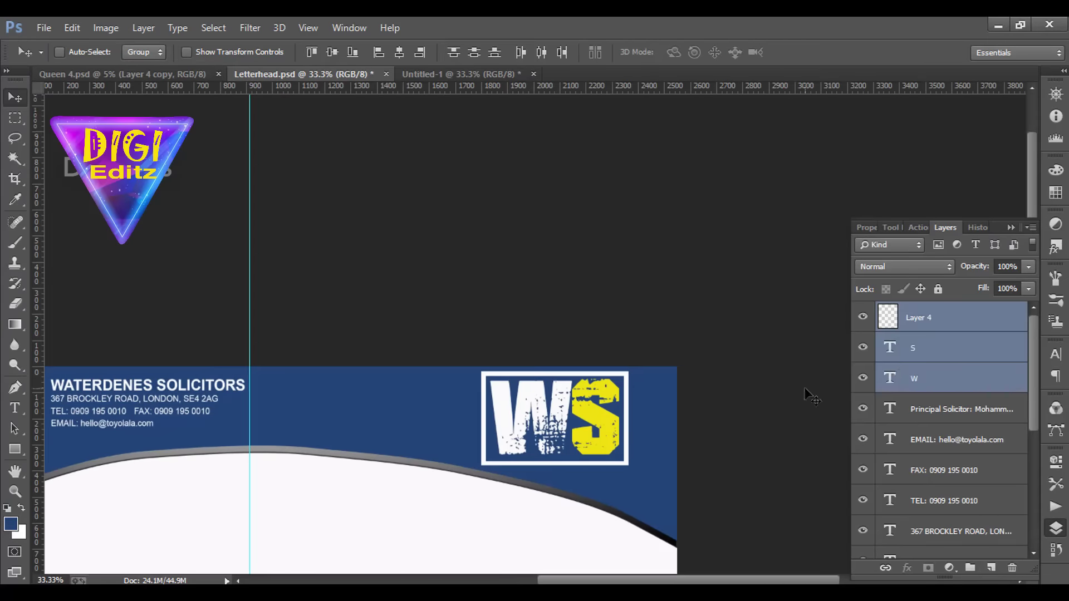
pyautogui.hotkey('ctrl', 't')
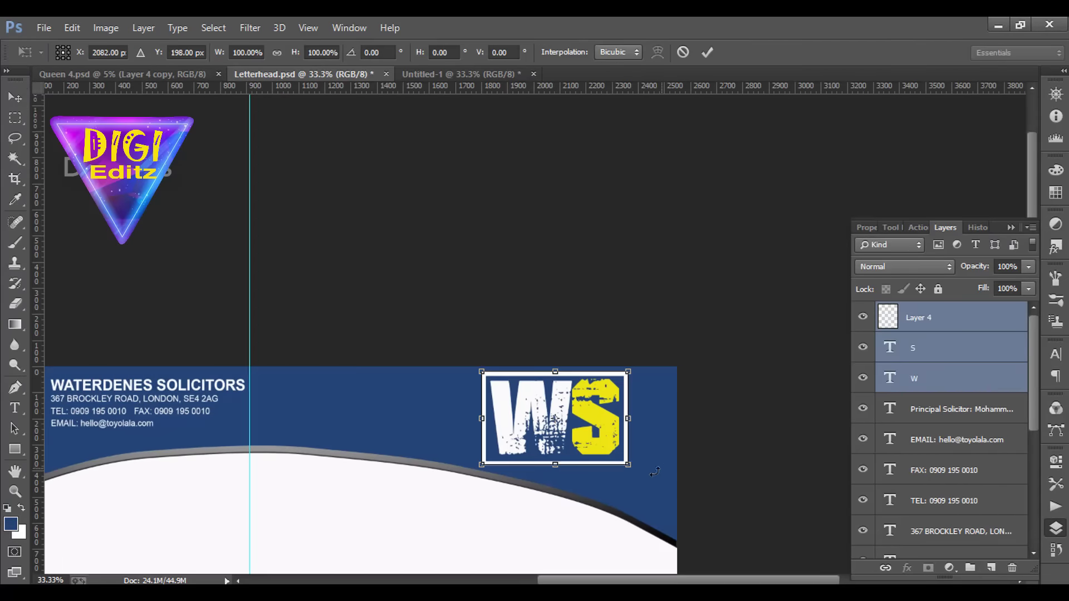
pyautogui.moveTo(589, 449); pyautogui.dragTo(631, 430)
pyautogui.press('Return')
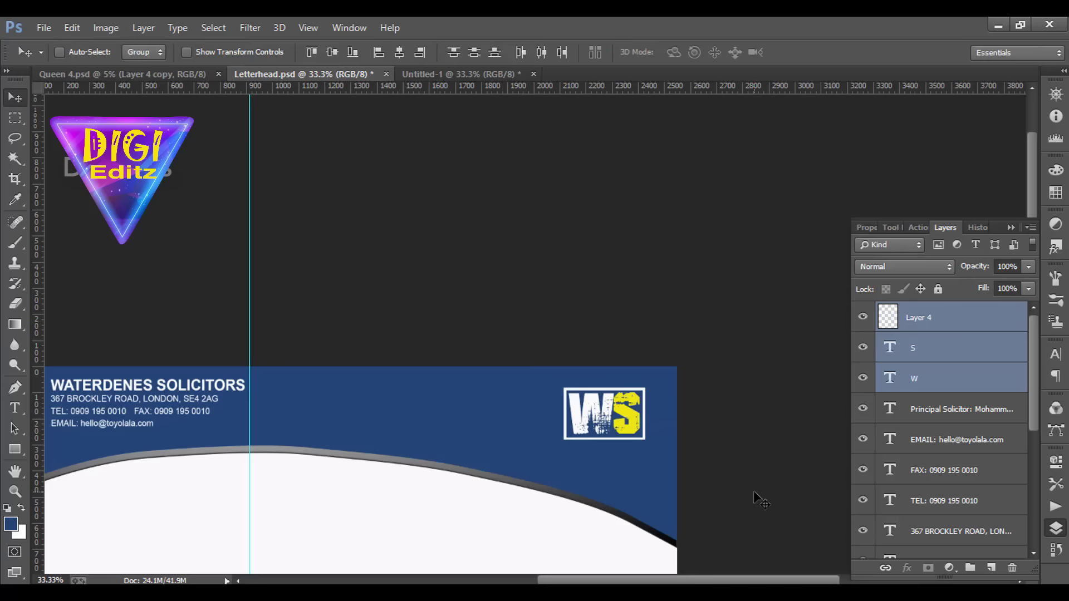
pyautogui.hotkey('ctrl', '-')
pyautogui.hotkey('ctrl', '-')
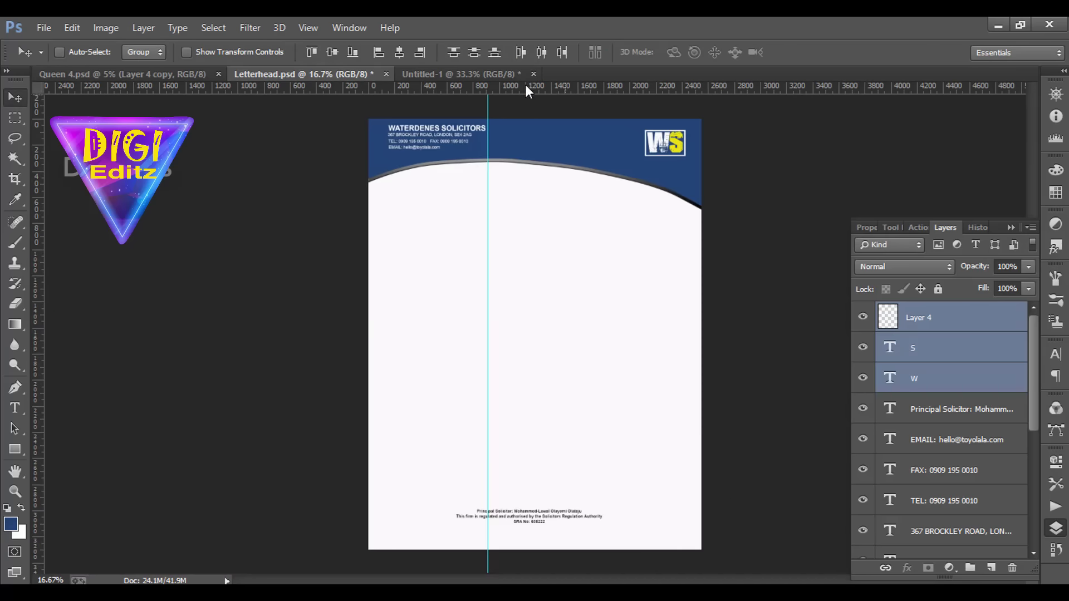
# Switch to the Untitled-1 document and capture the whole Photoshop window with the Lightshot screenshot tool.
pyautogui.click(469, 76)
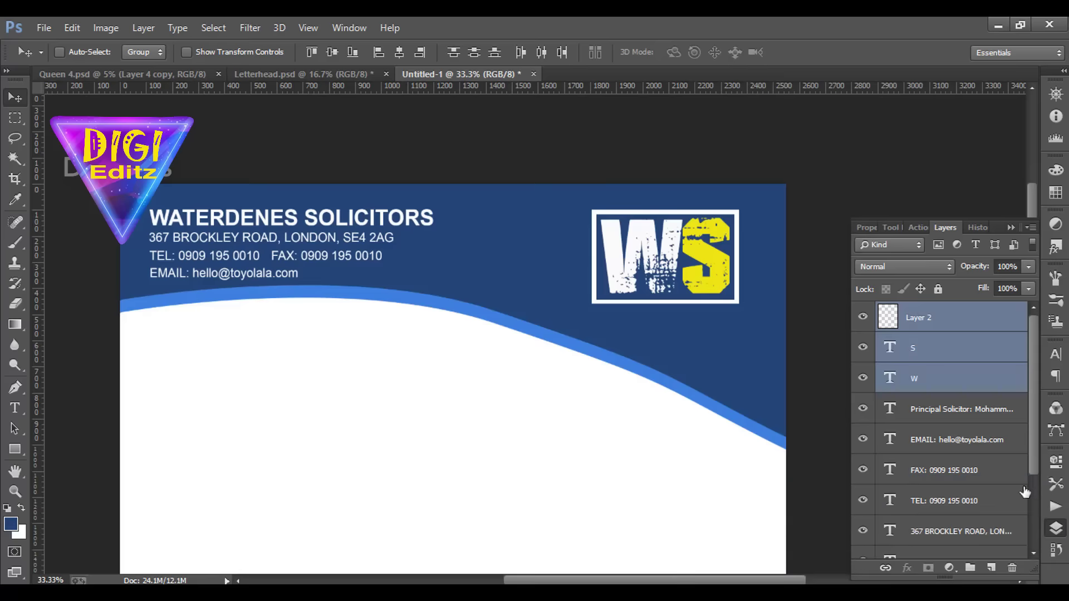
pyautogui.click(1033, 484)
pyautogui.scroll(-1, 340, 253)
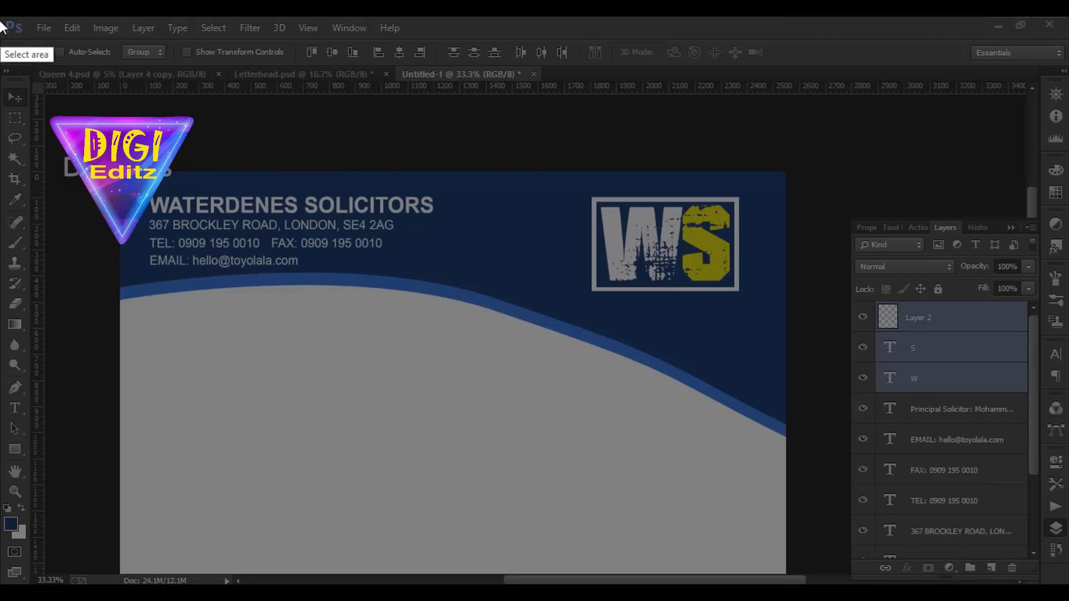
pyautogui.moveTo(2, 23); pyautogui.dragTo(1068, 584)
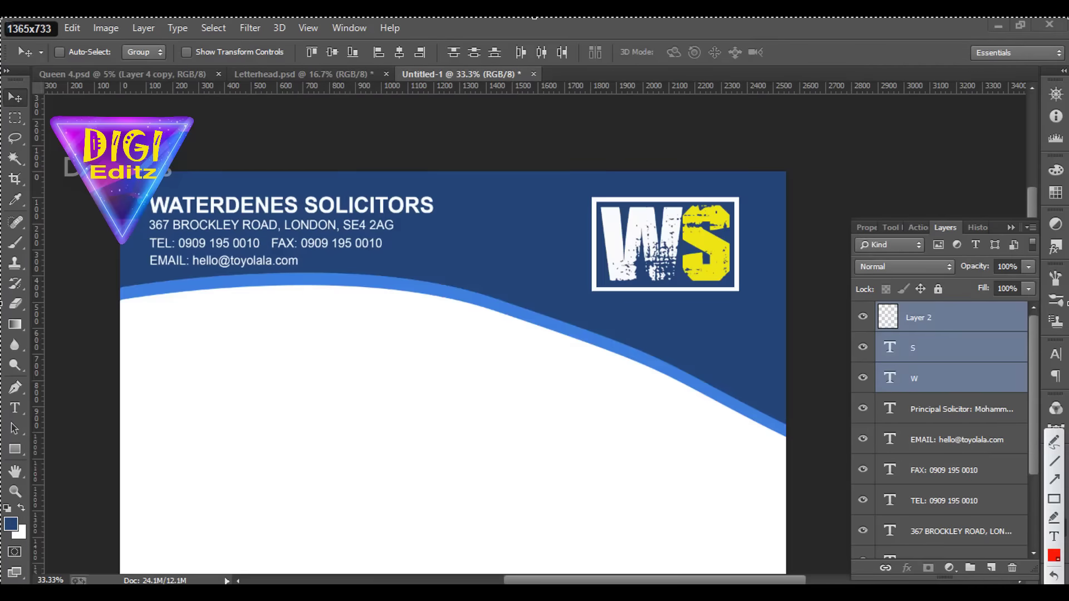
# Save the screenshot as the PNG file Screenshot_90 in the Fiverr 2020 folder on New Volume (K:).
pyautogui.hotkey('ctrl', 's')
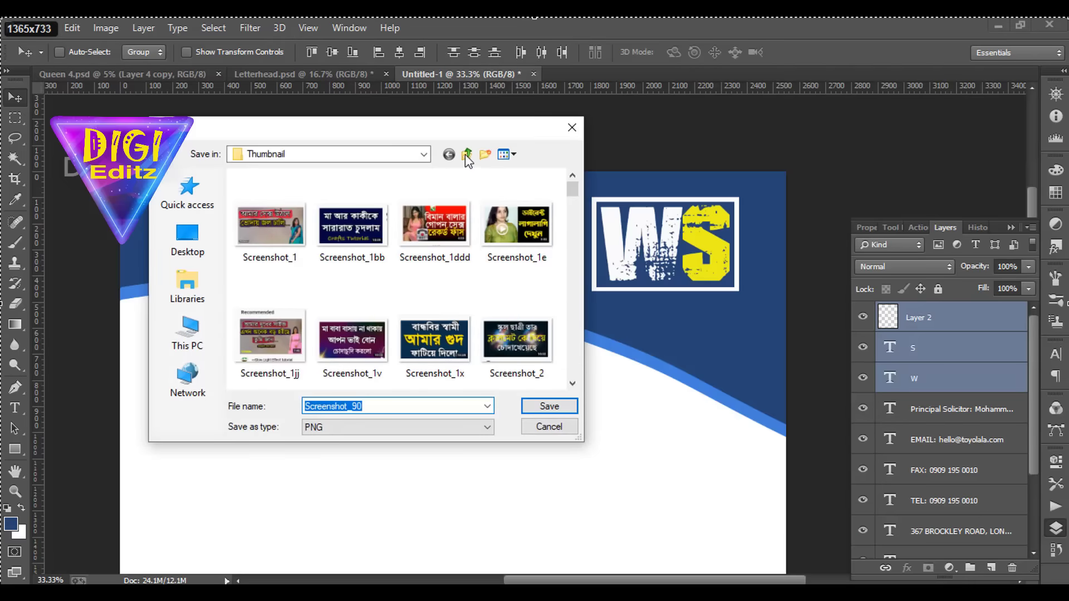
pyautogui.click(467, 156)
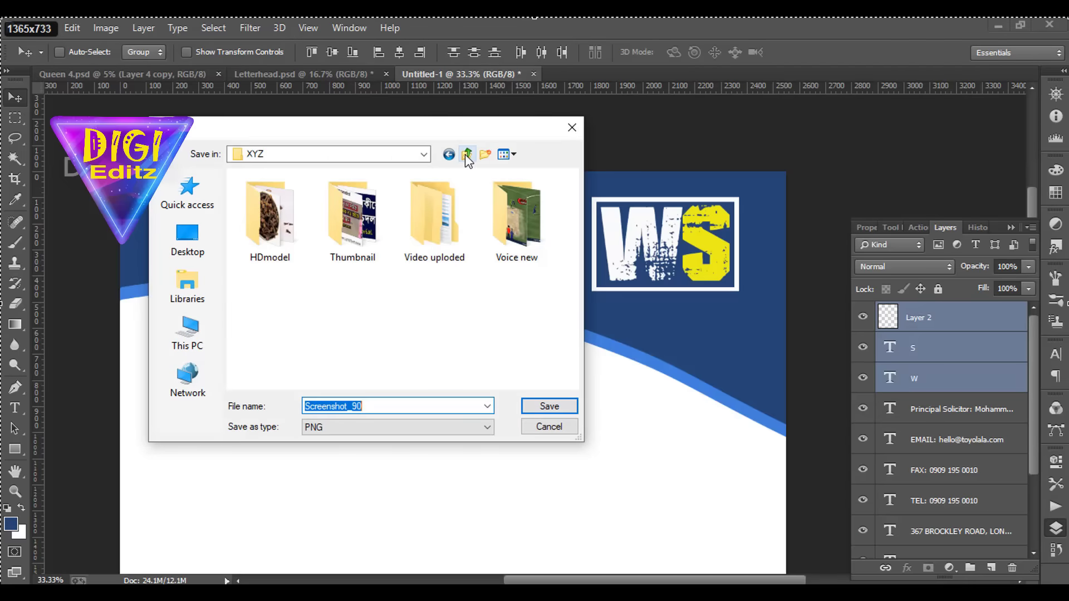
pyautogui.click(467, 156)
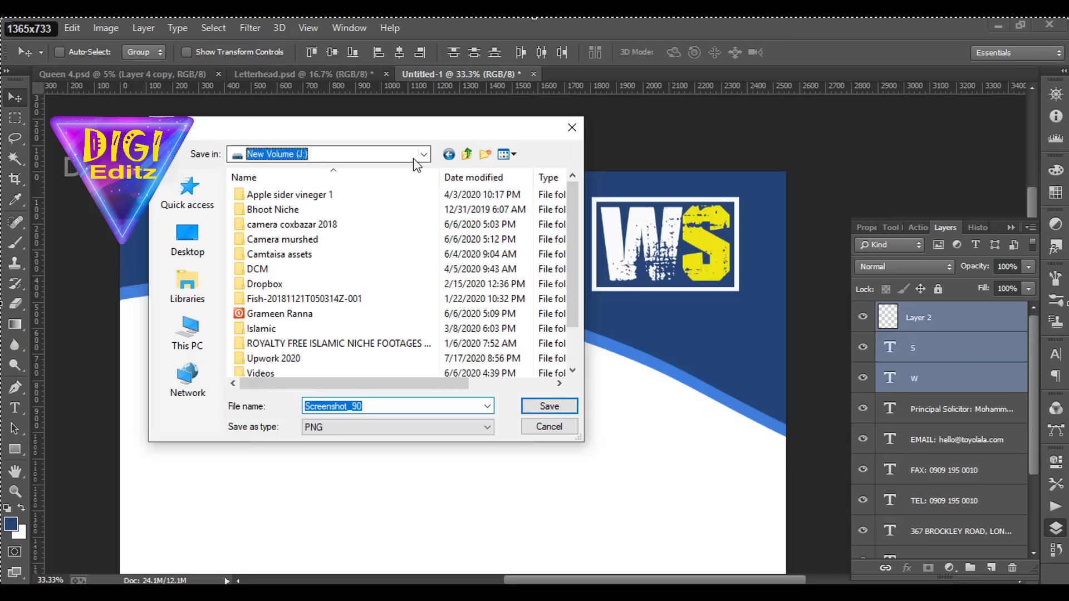
pyautogui.click(415, 157)
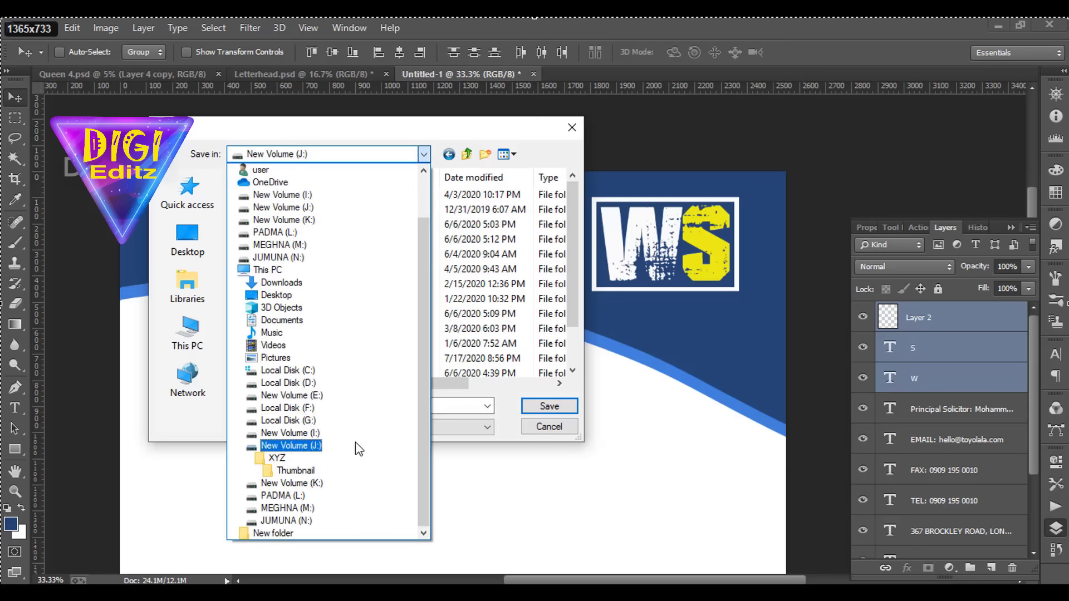
pyautogui.click(343, 484)
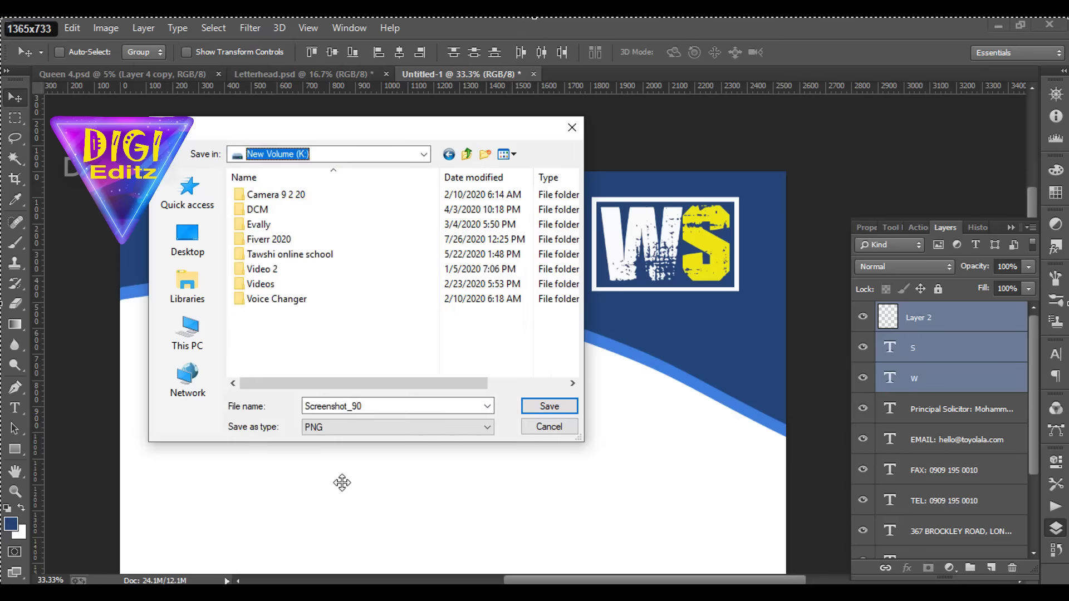
pyautogui.doubleClick(287, 240)
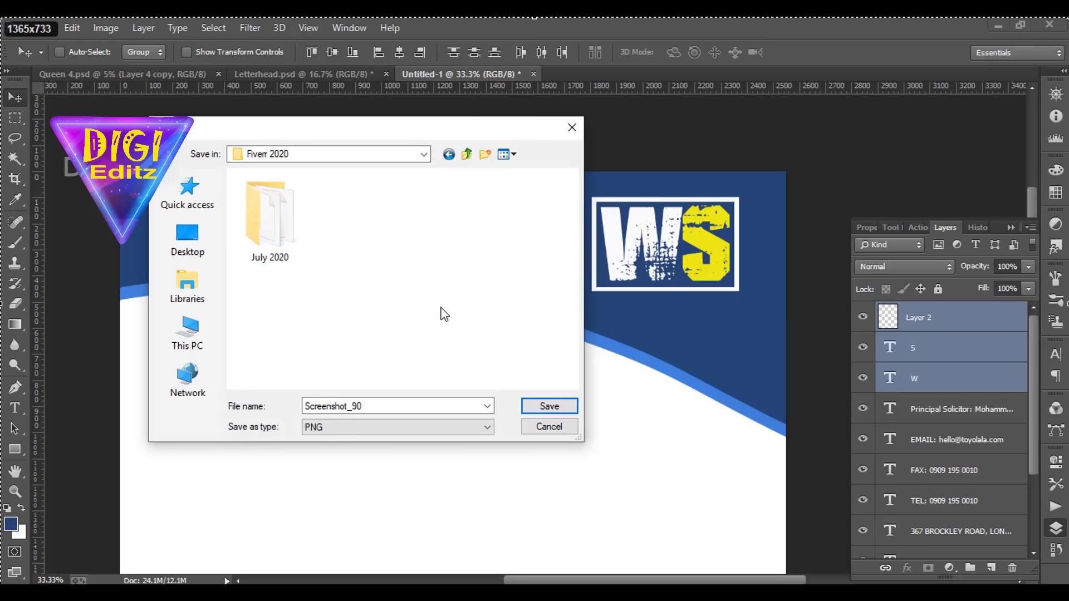
pyautogui.click(531, 410)
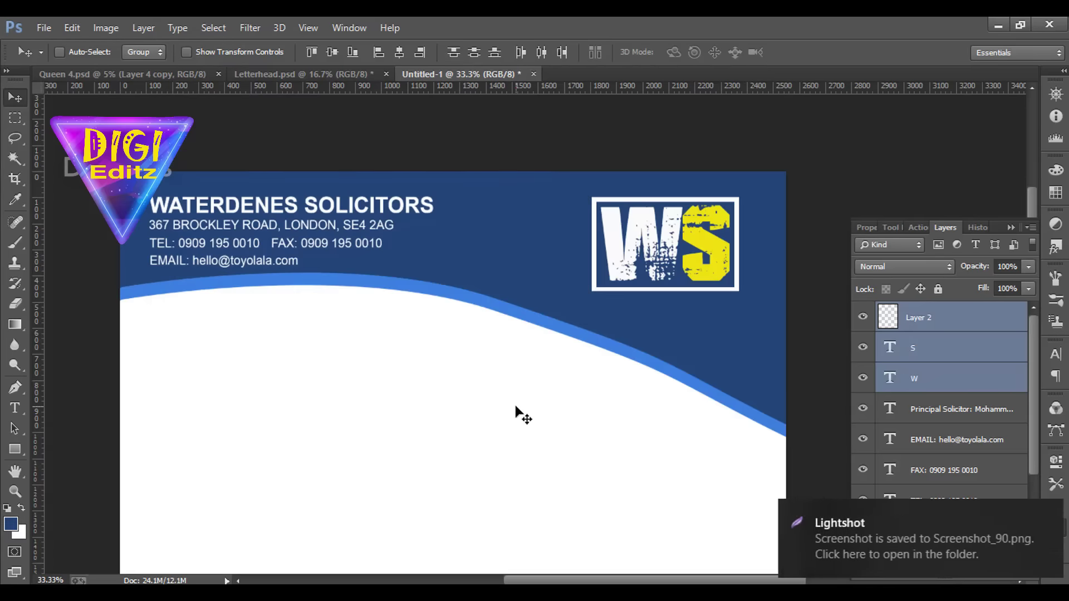